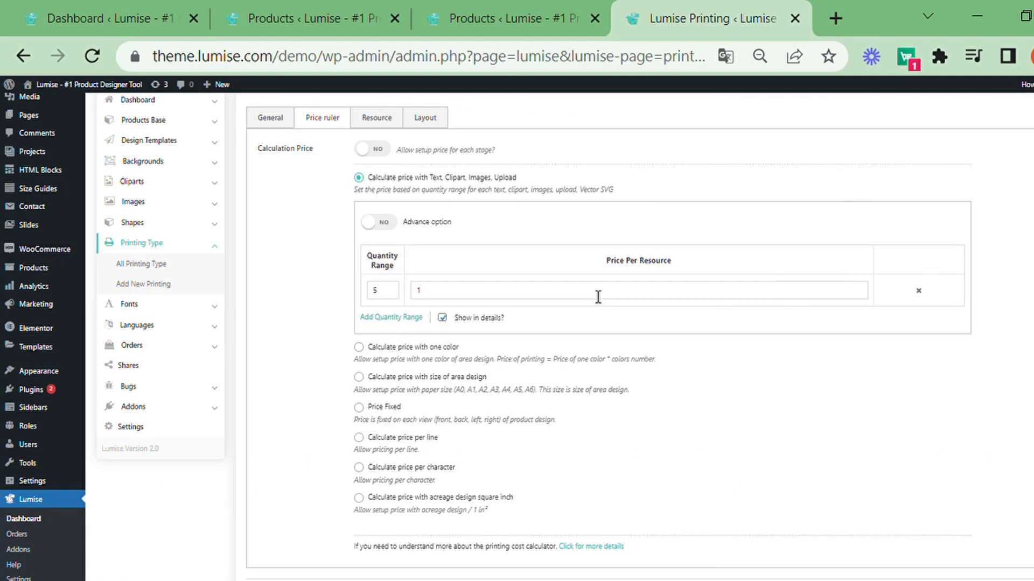
Replace the DTG price per resource with 7, then select the quantity range value.
left_click(597, 297)
key("BackSpace")
type("7")
left_click(399, 299)
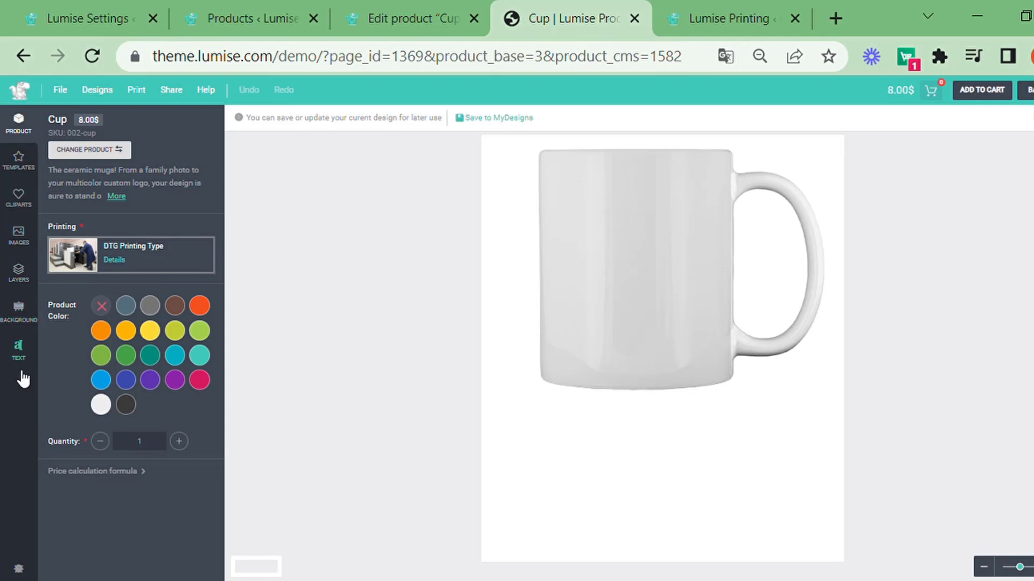
Add Anton-style text higher on the mug, plus the outline cat clipart.
left_click(21, 350)
left_click(141, 334)
left_click_drag(652, 288, 653, 240)
left_click(335, 324)
left_click(18, 197)
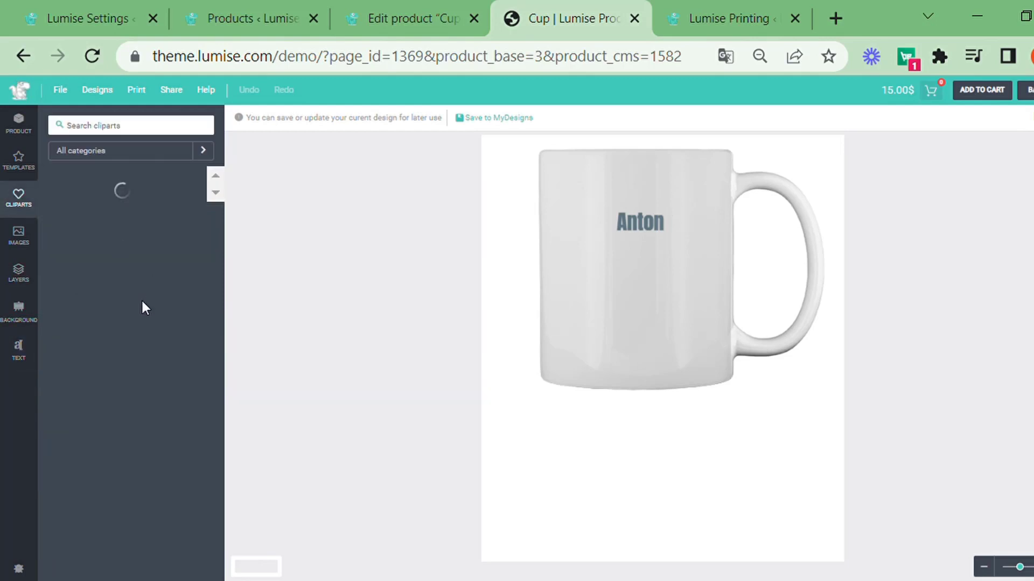
left_click(89, 272)
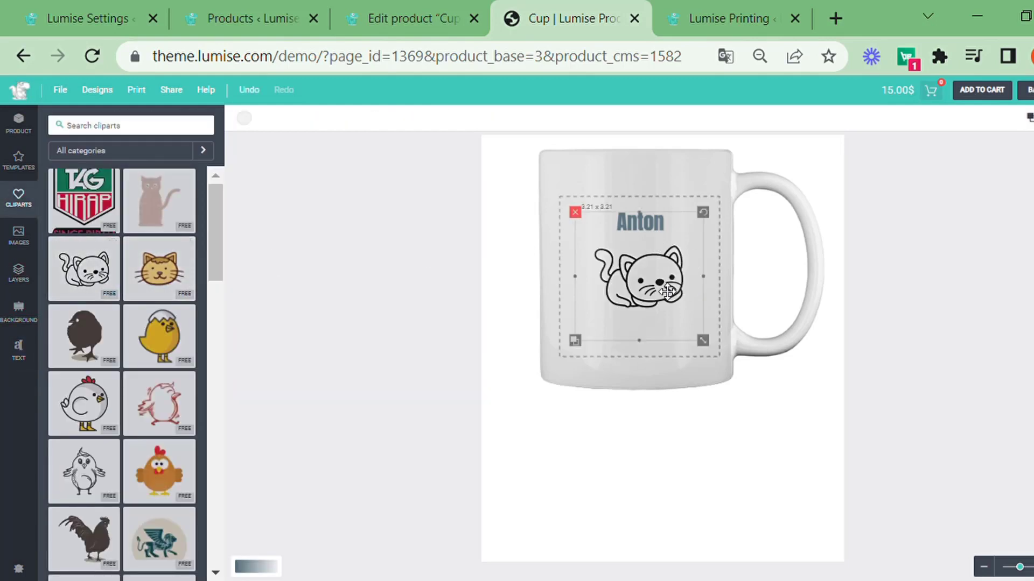
Review the price calculation breakdown and the DTG printing prices table.
left_click(18, 121)
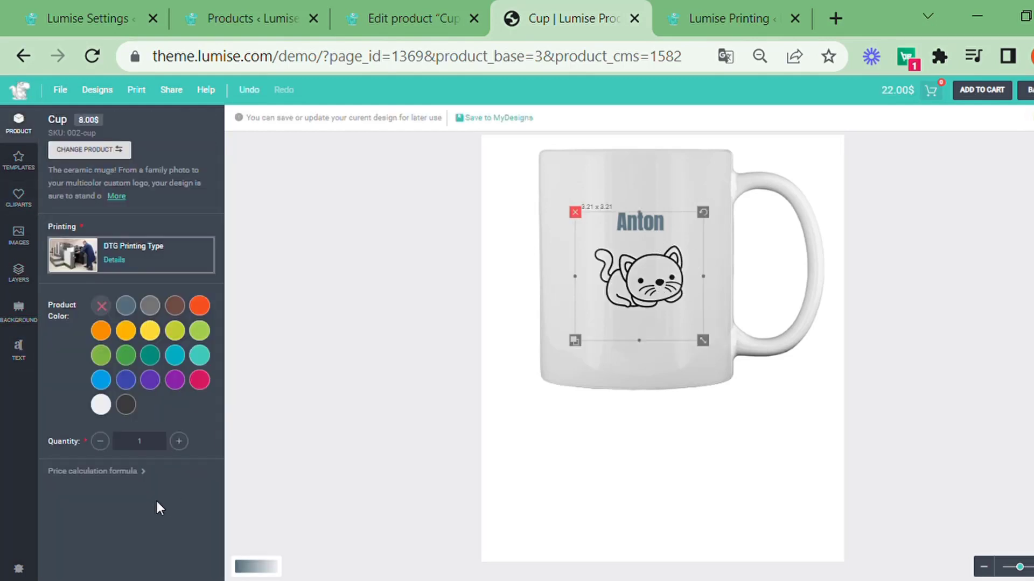
left_click(146, 473)
left_click(438, 357)
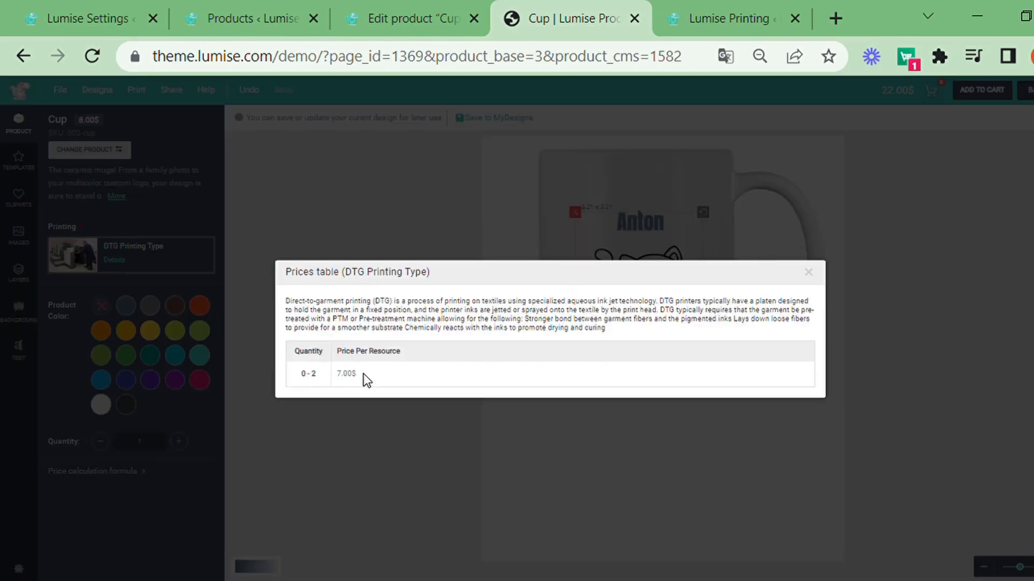
left_click_drag(366, 379, 282, 383)
left_click(808, 272)
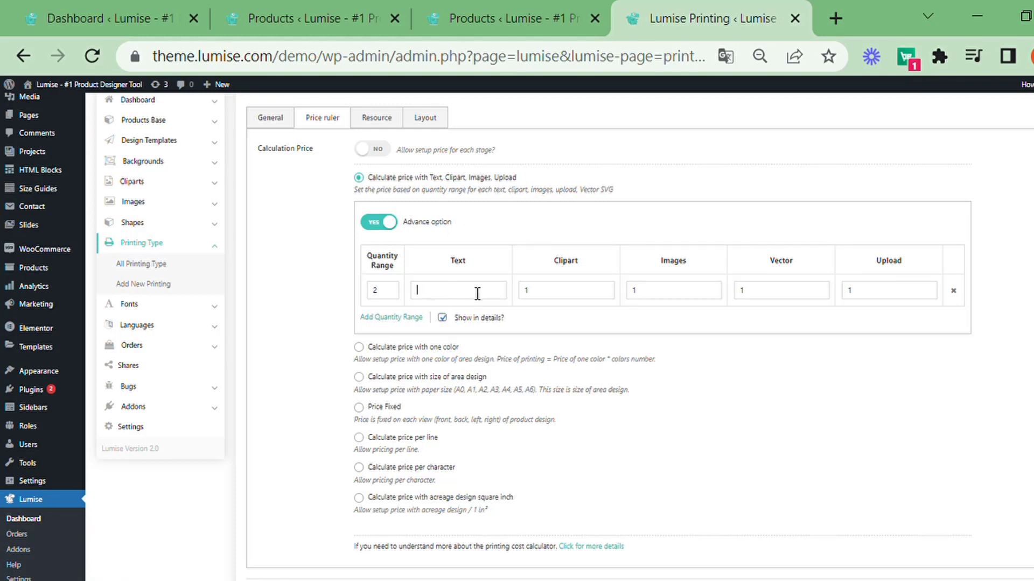
Enter DTG prices of 2 for Clipart, 3 Images, 4 Vector and 5 Upload.
left_click(574, 297)
key("BackSpace")
type("2")
key("Tab")
type("3")
key("Tab")
type("4")
key("Tab")
type("5")
Toggle the advance option off and back on, then save the DTG printing type.
left_click(379, 221)
left_click(378, 222)
scroll(492, 417, "down", 2)
left_click(362, 501)
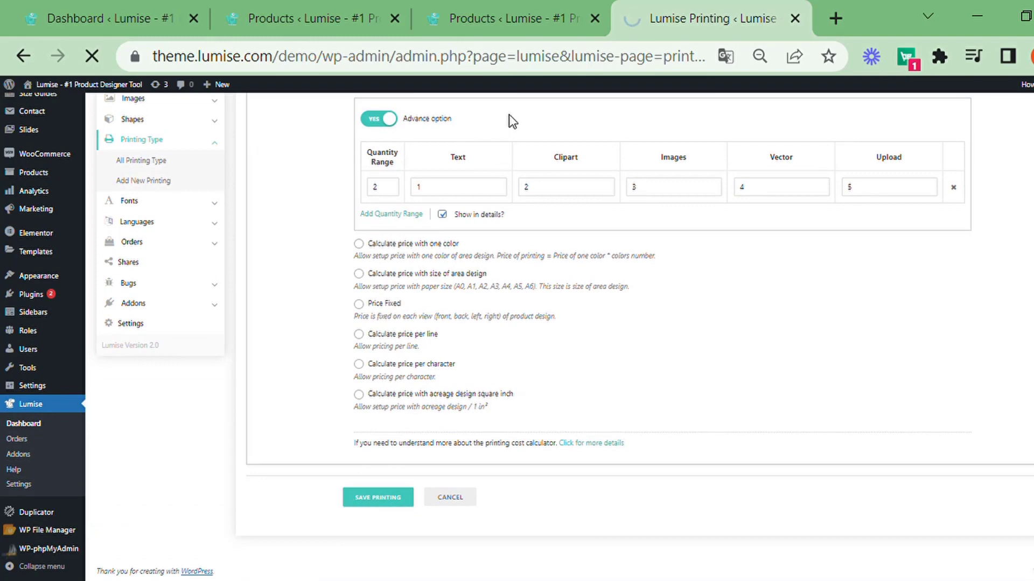
On the Cup, add the pink cat clipart, duplicate it, and spread the two cats apart.
left_click(511, 18)
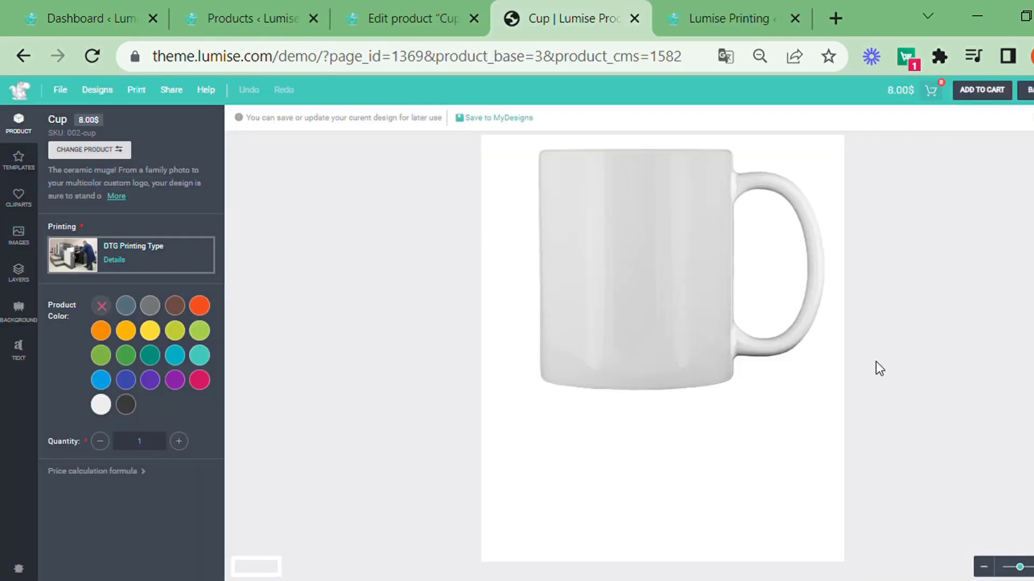
left_click(19, 197)
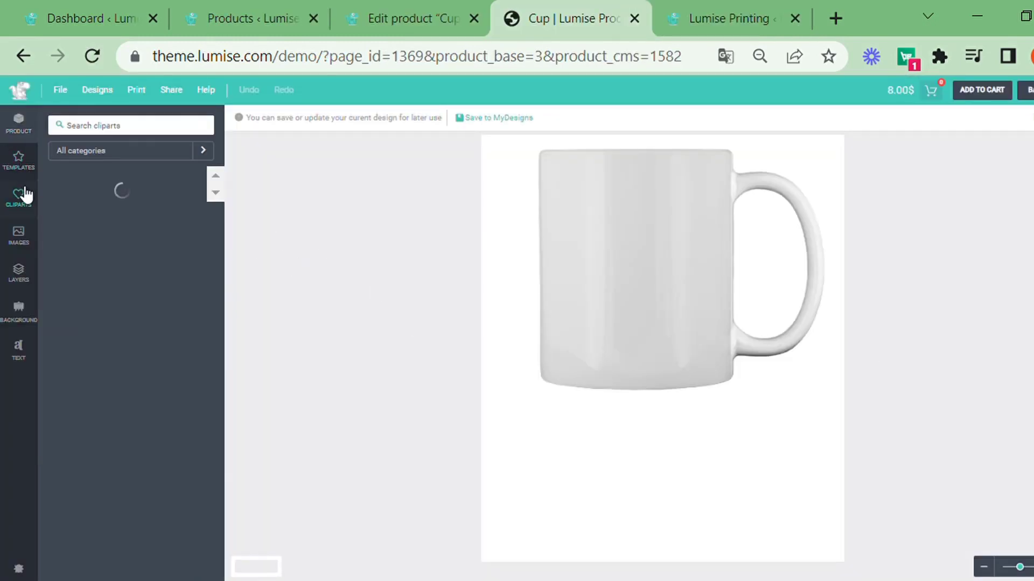
left_click(160, 200)
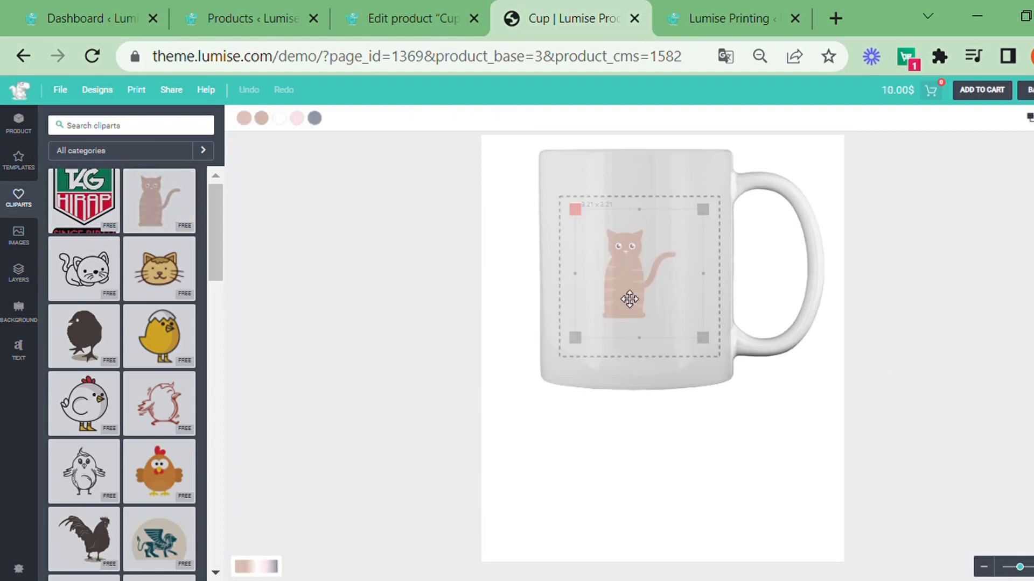
left_click(575, 340)
left_click_drag(632, 326, 600, 286)
left_click(703, 305)
left_click_drag(664, 296, 685, 314)
Check the DTG prices table, noting the 2.00$ Clipart price.
left_click(18, 123)
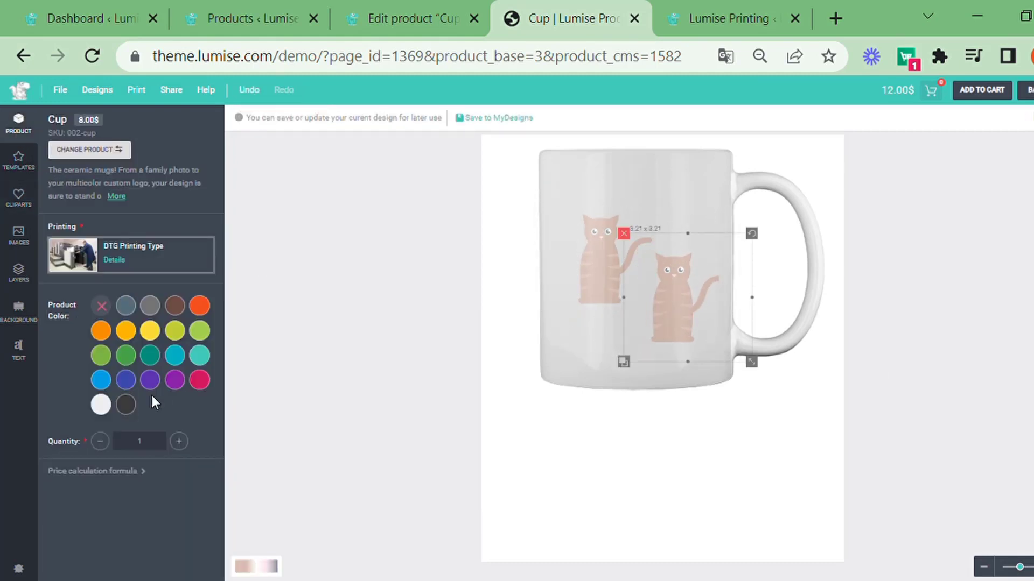
left_click(97, 472)
left_click(441, 352)
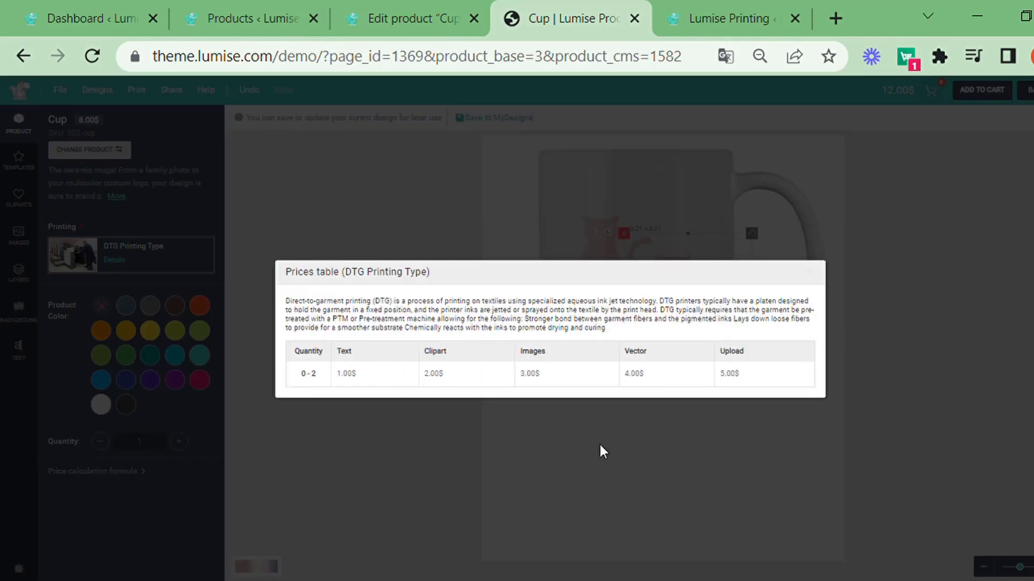
double_click(434, 374)
left_click(808, 273)
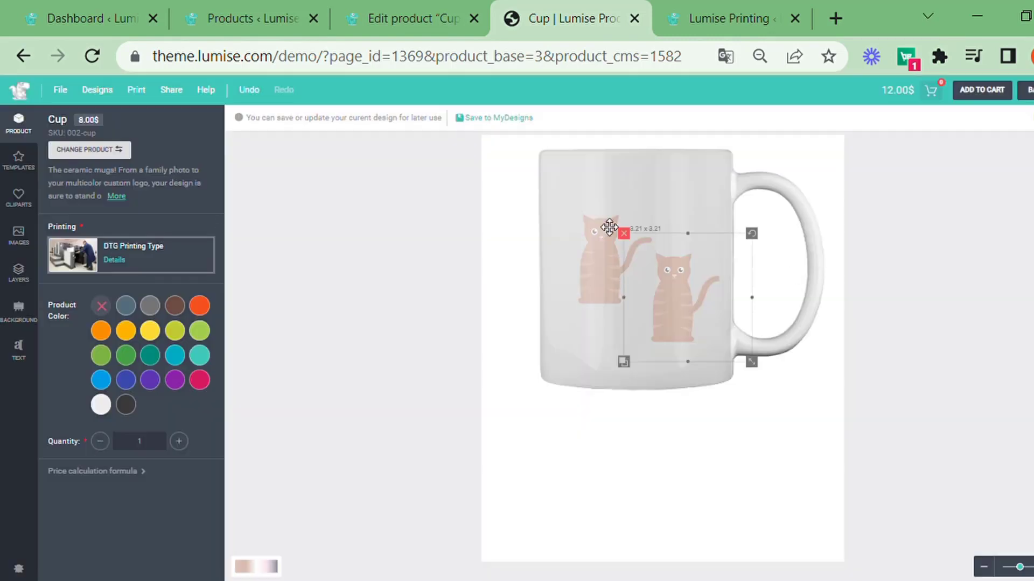
Delete both cats, add Arial text, and recheck the DTG prices table.
left_click_drag(493, 157, 921, 441)
key("Delete")
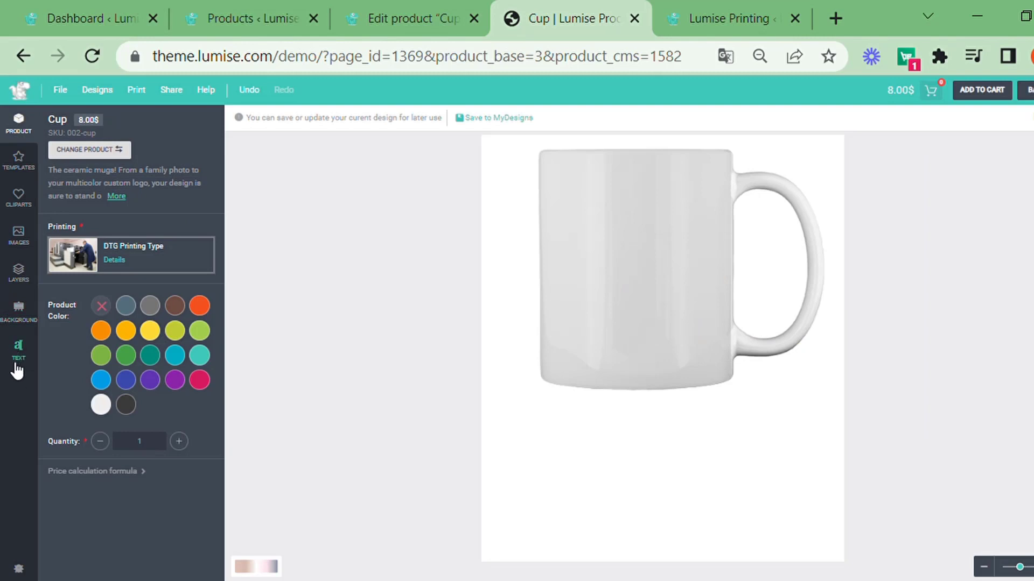
left_click(19, 351)
left_click(67, 345)
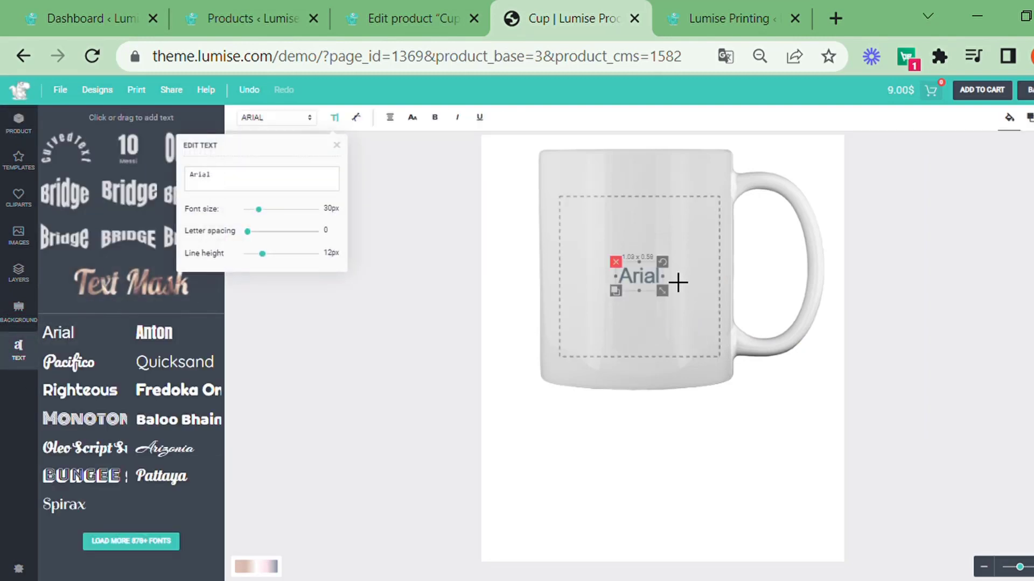
left_click(30, 124)
left_click(137, 472)
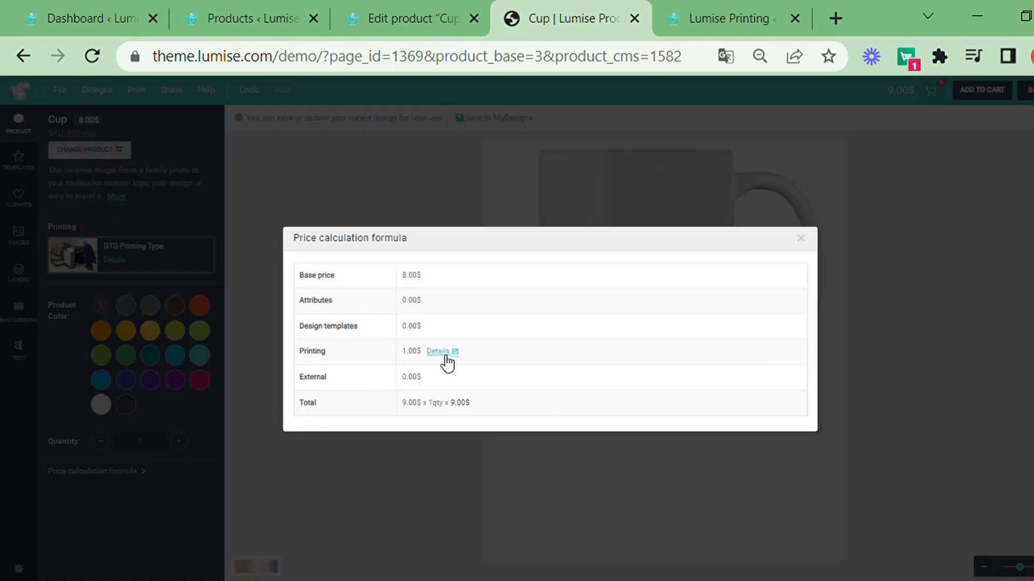
left_click(441, 353)
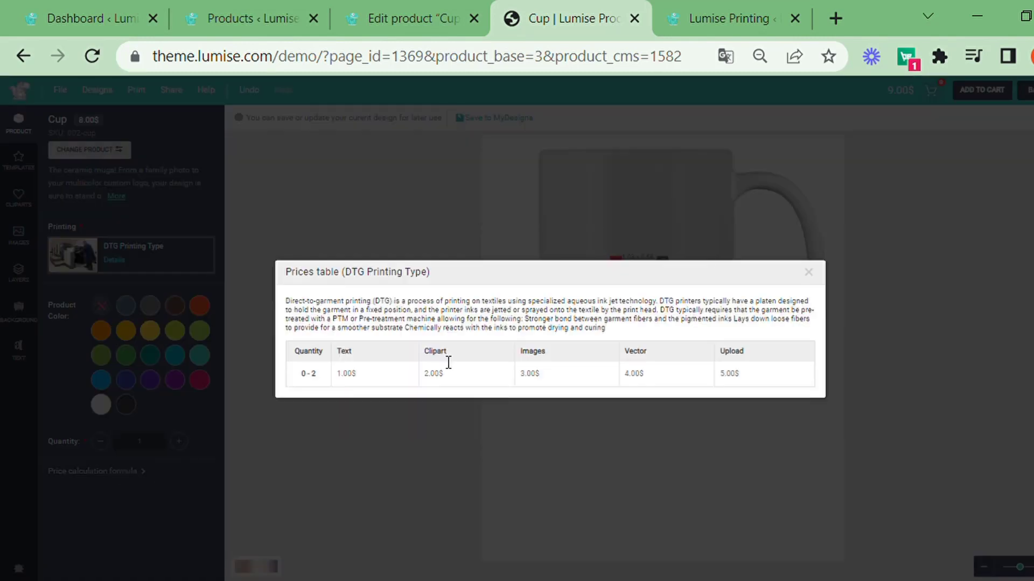
left_click(809, 273)
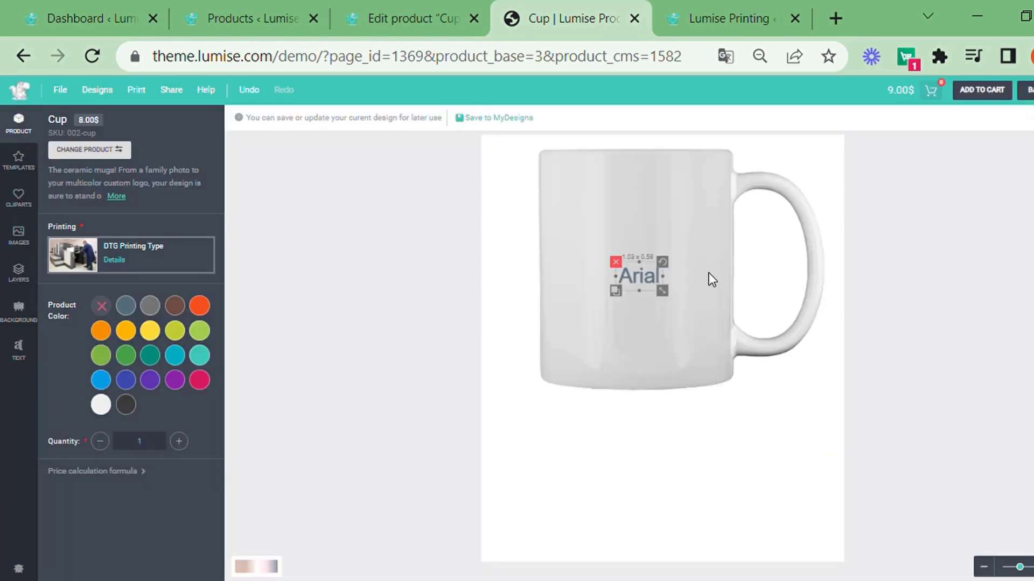
Replace the Arial text with the uploaded woman portrait image on the mug.
left_click(628, 278)
key("Delete")
left_click(19, 237)
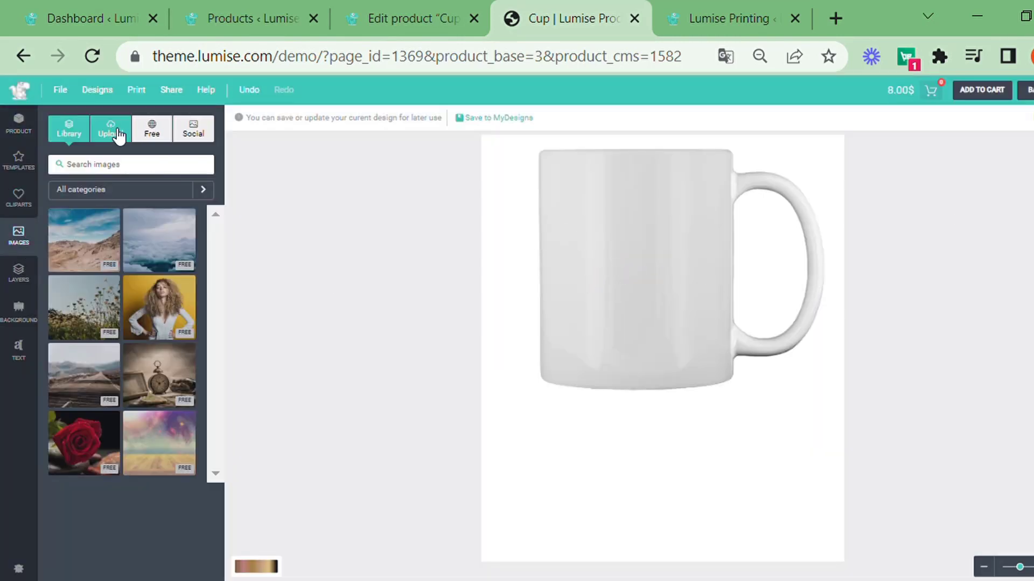
left_click(111, 129)
left_click(89, 257)
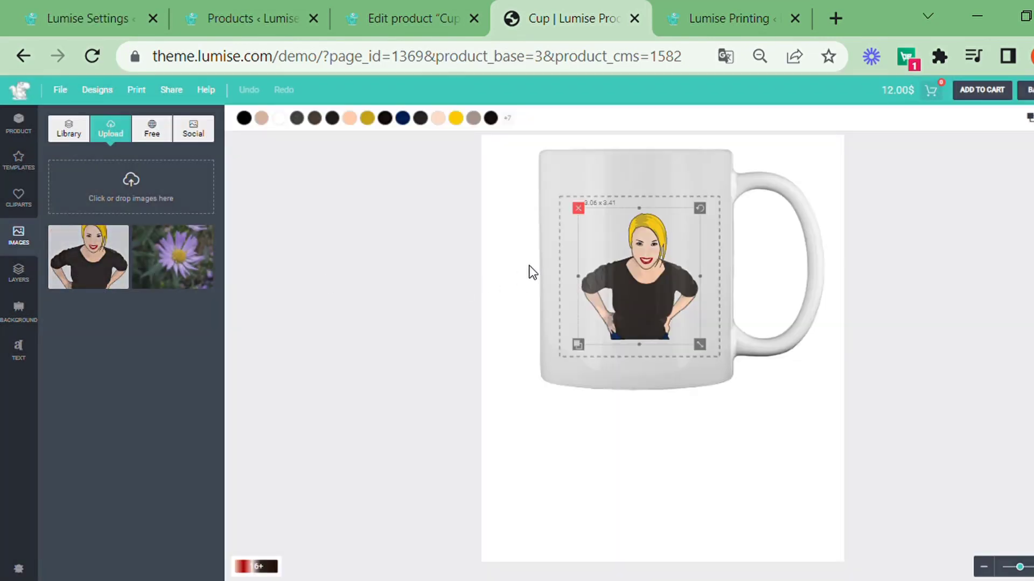
Check the mug's price breakdown and DTG prices table for the image.
left_click(18, 123)
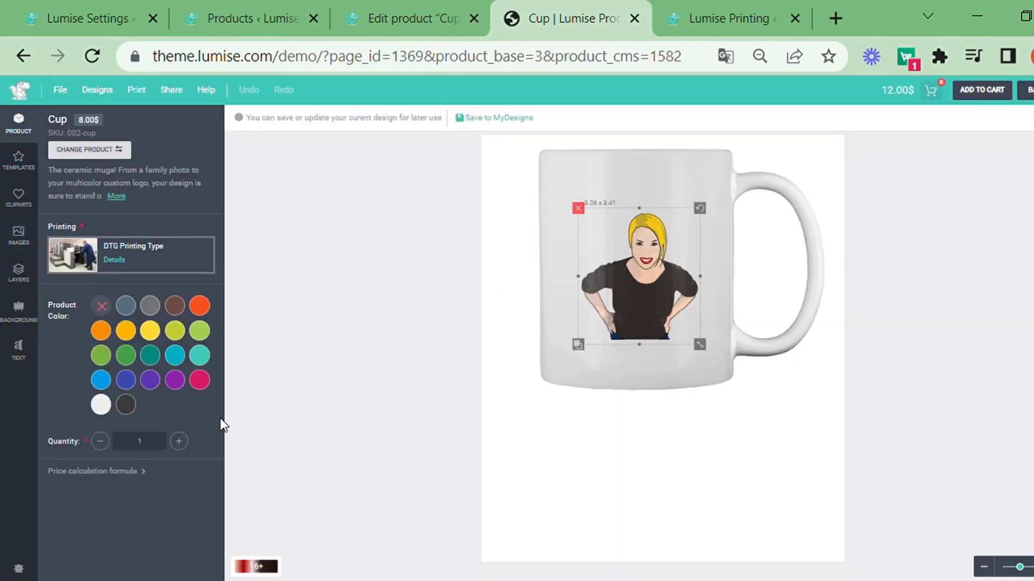
left_click(137, 472)
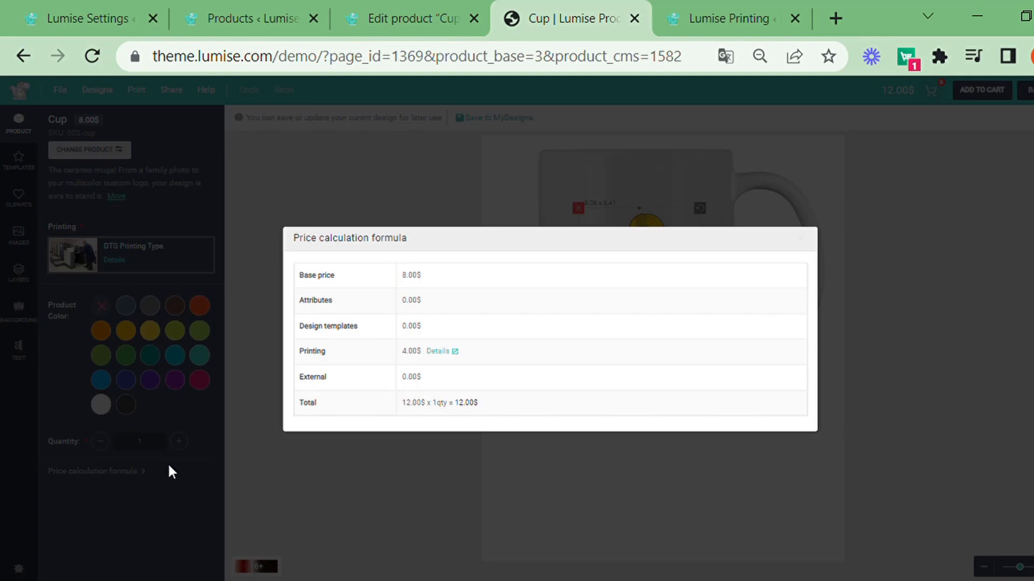
left_click(452, 356)
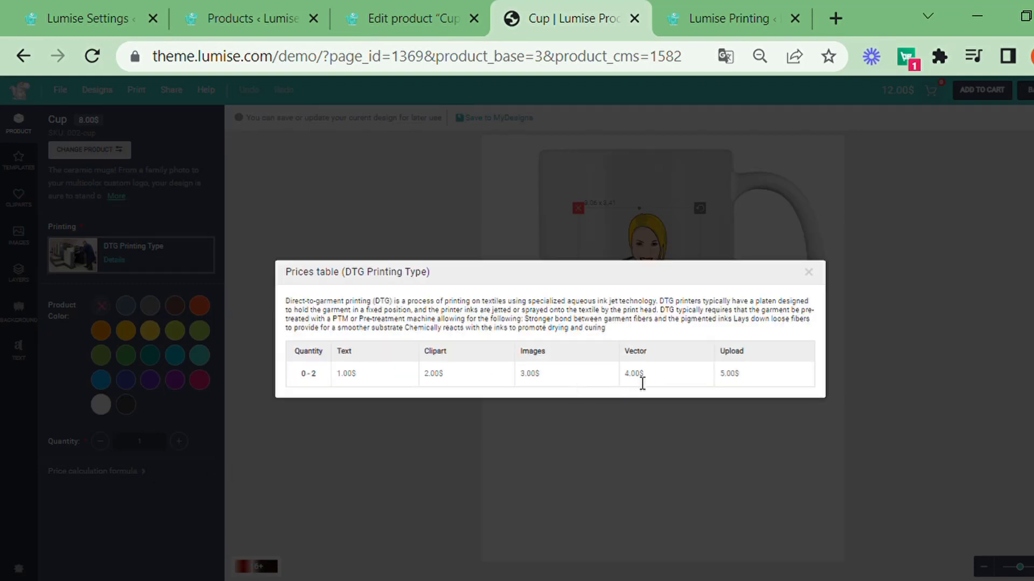
left_click(809, 273)
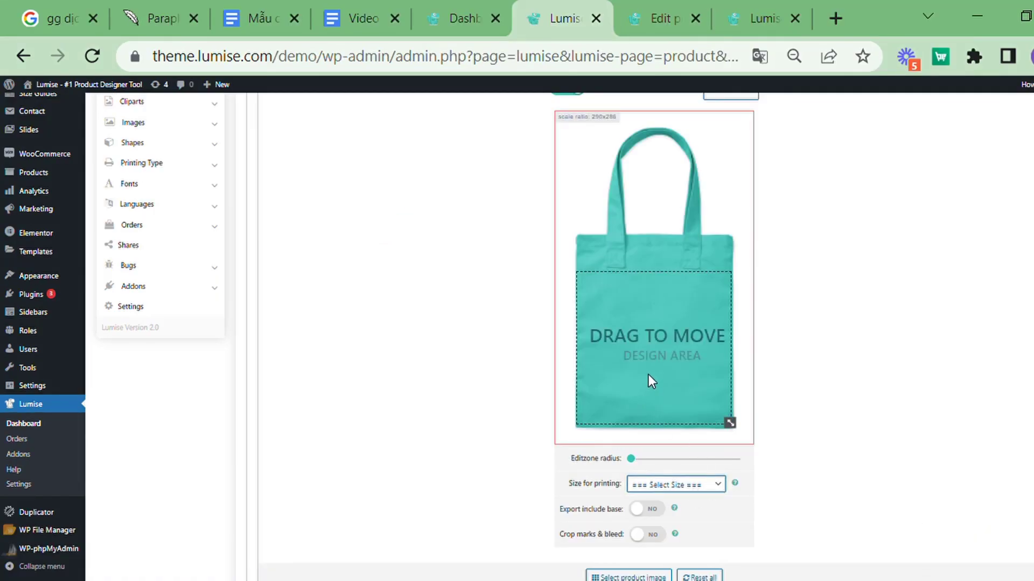
Step the tote bag's print size through A0, A2 and A1, then change the size unit.
key("Down")
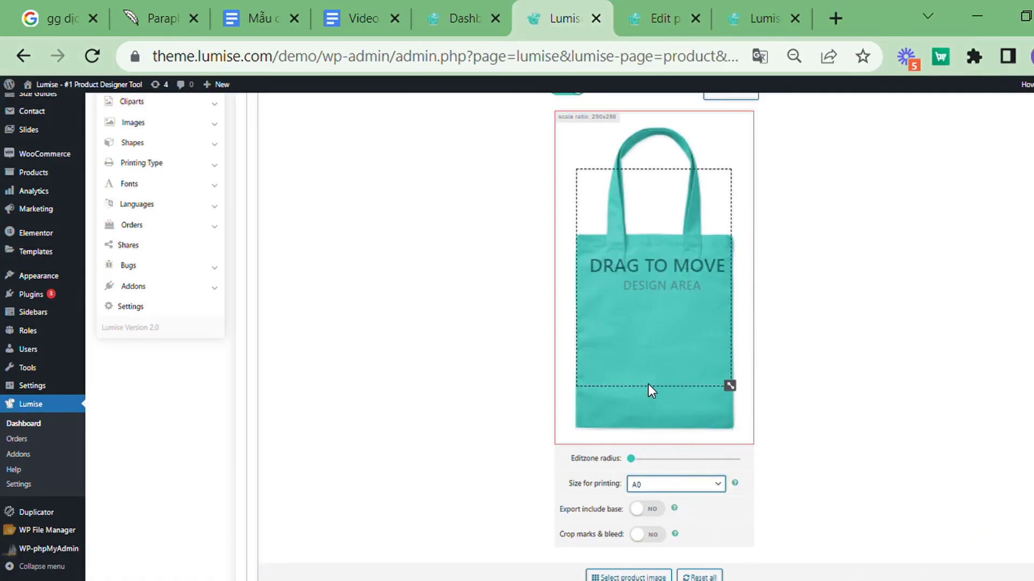
key("Down")
key("Down")
key("Up")
key("Up")
key("Up")
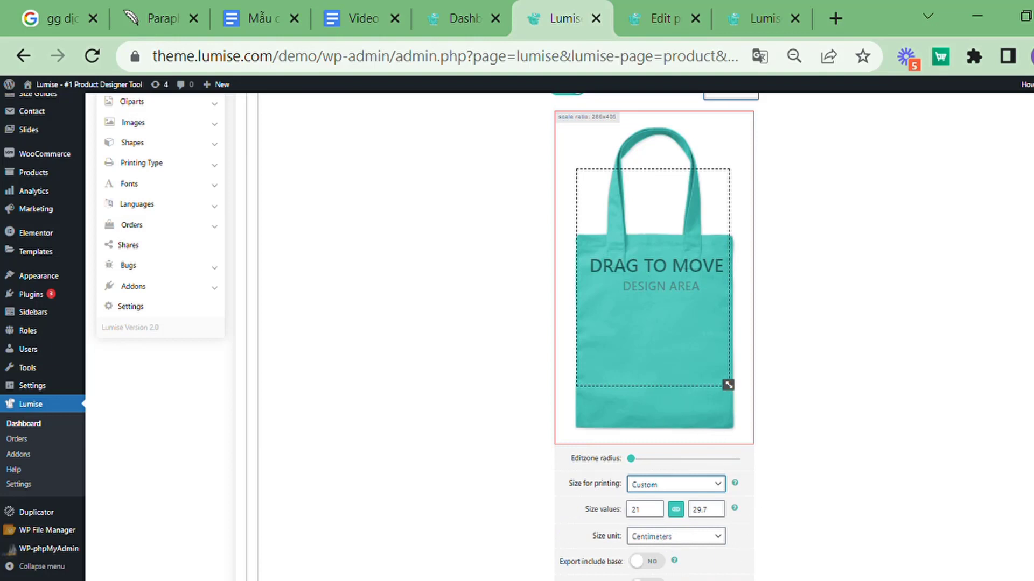
left_click(721, 548)
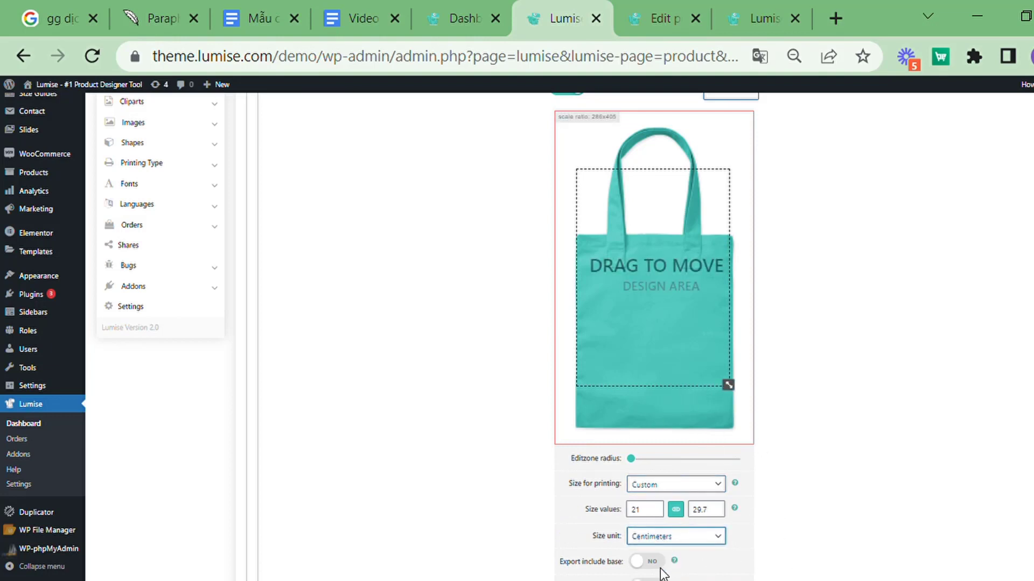
key("Down")
key("Down")
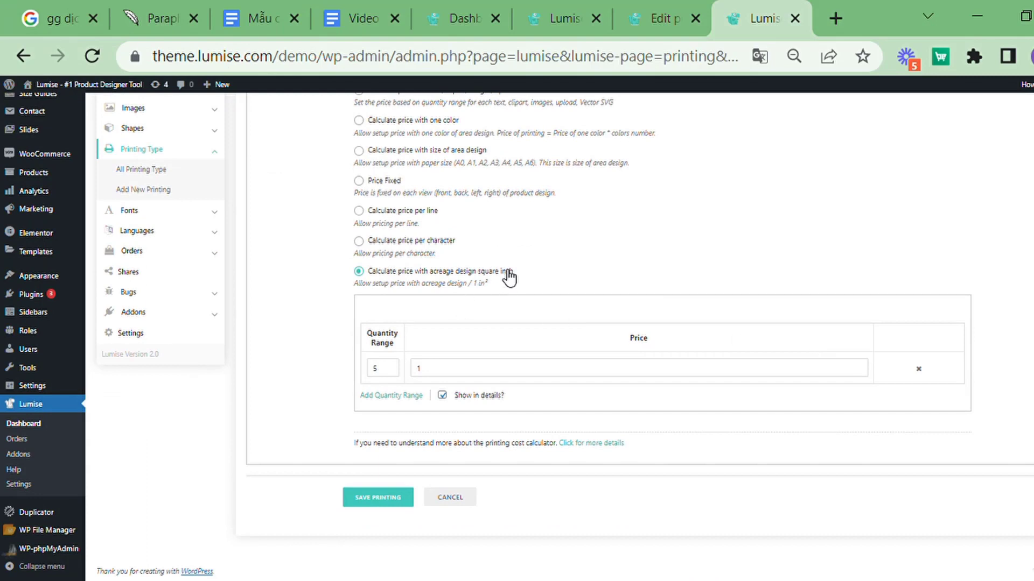
Change the square-inch acreage pricing from range 5, price 1 to range 2, price 2.
left_click_drag(513, 271, 368, 273)
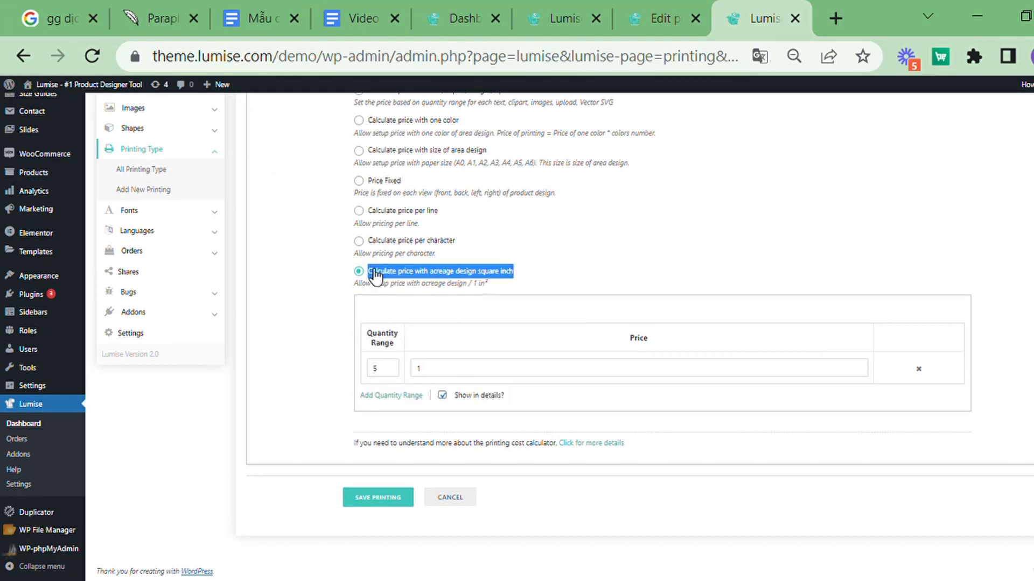
left_click(453, 377)
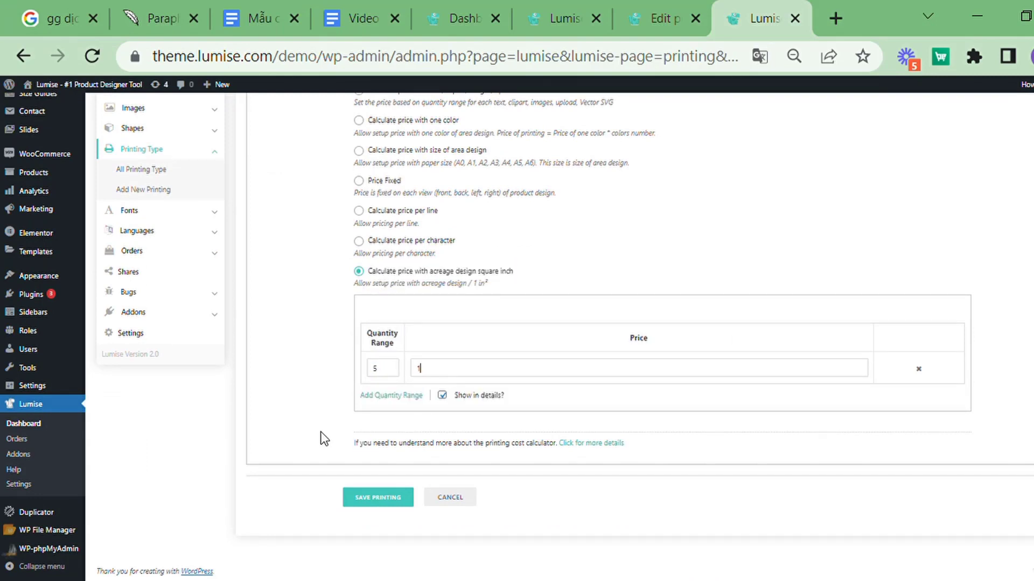
left_click(387, 379)
key("BackSpace")
type("2")
key("BackSpace")
type("2")
Open the Cup designer, make the mug cyan, and add an enlarged circle shape.
left_click(357, 496)
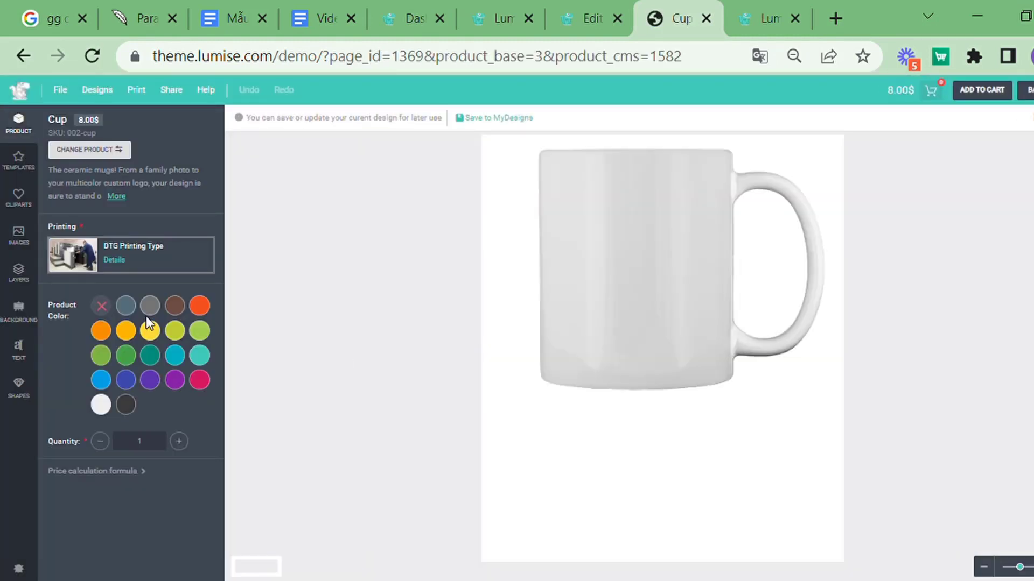
left_click(175, 355)
left_click(19, 387)
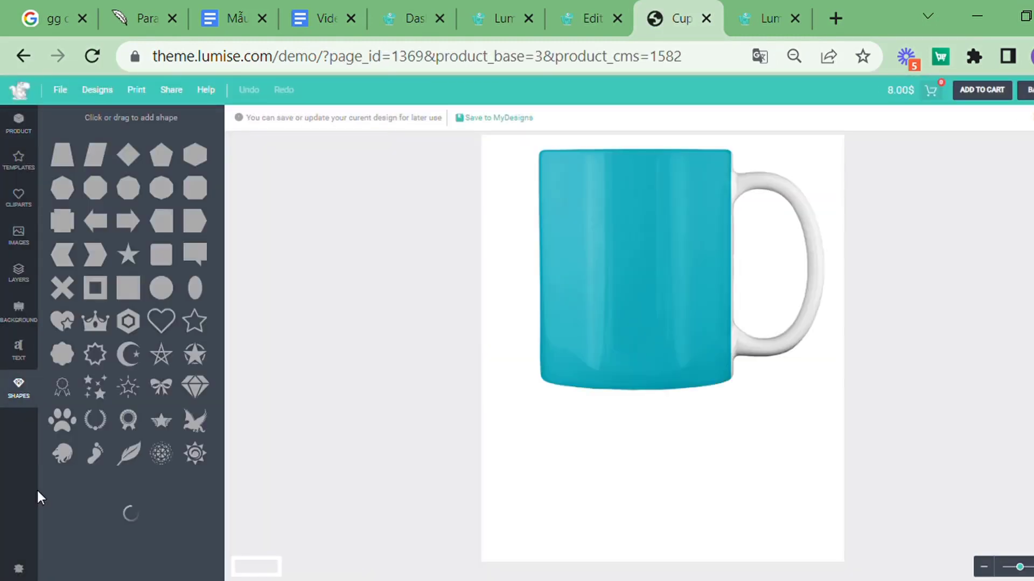
left_click(153, 281)
left_click_drag(656, 283, 682, 316)
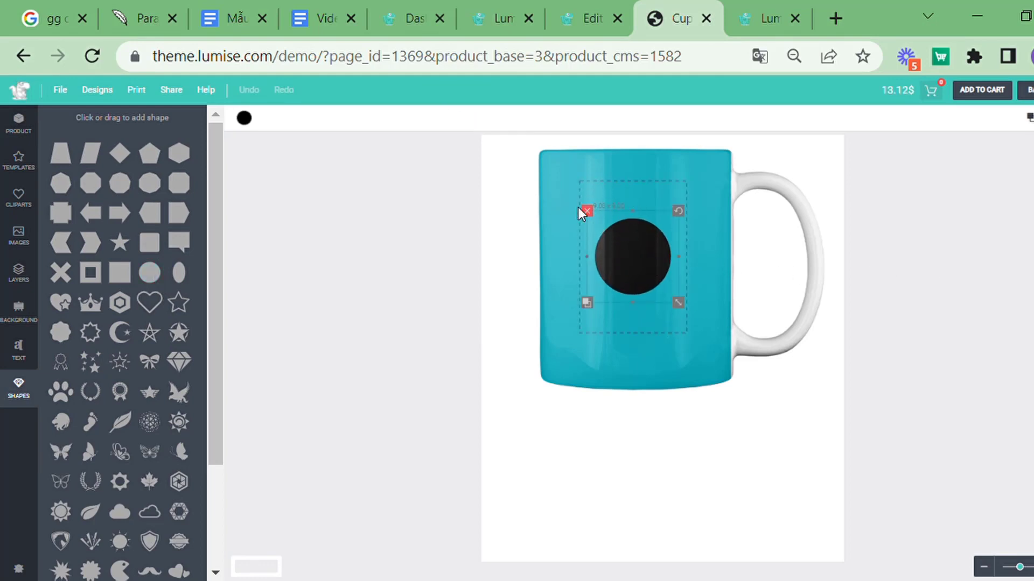
Check the mug's price breakdown and DTG printing prices table.
left_click(18, 124)
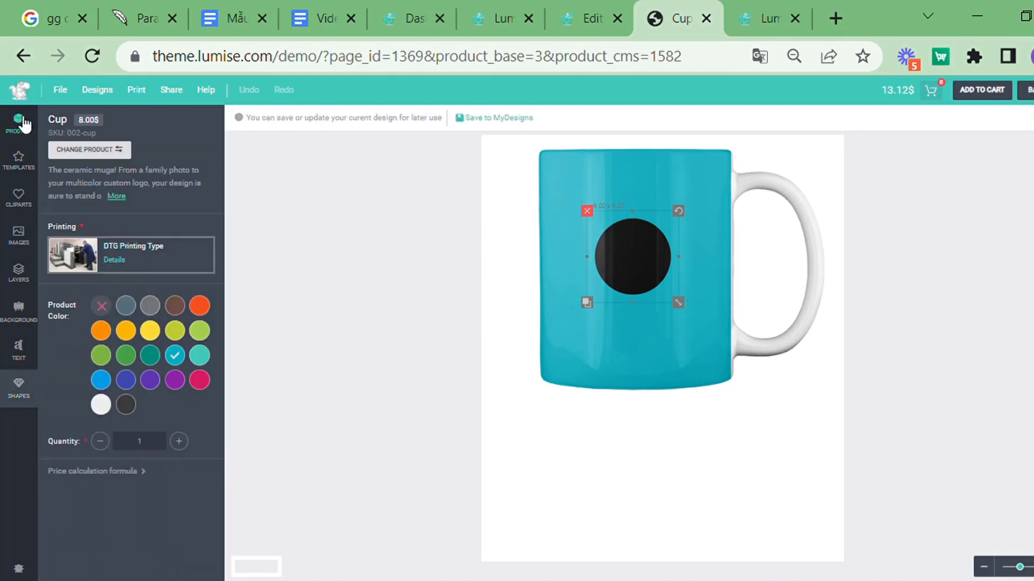
left_click(143, 472)
left_click(439, 351)
left_click(782, 243)
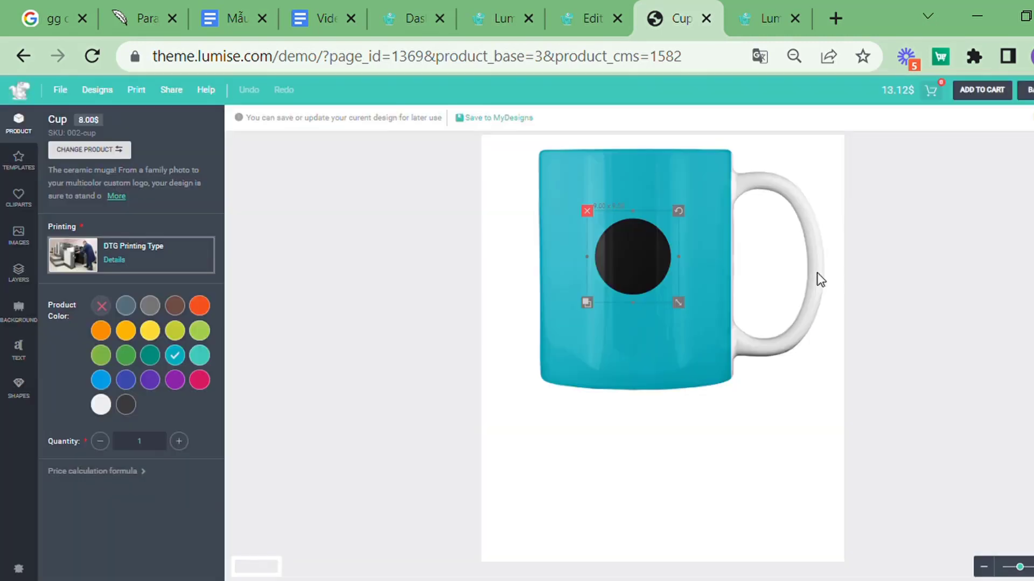
Delete that circle, add a black circle, and duplicate it.
left_click(587, 211)
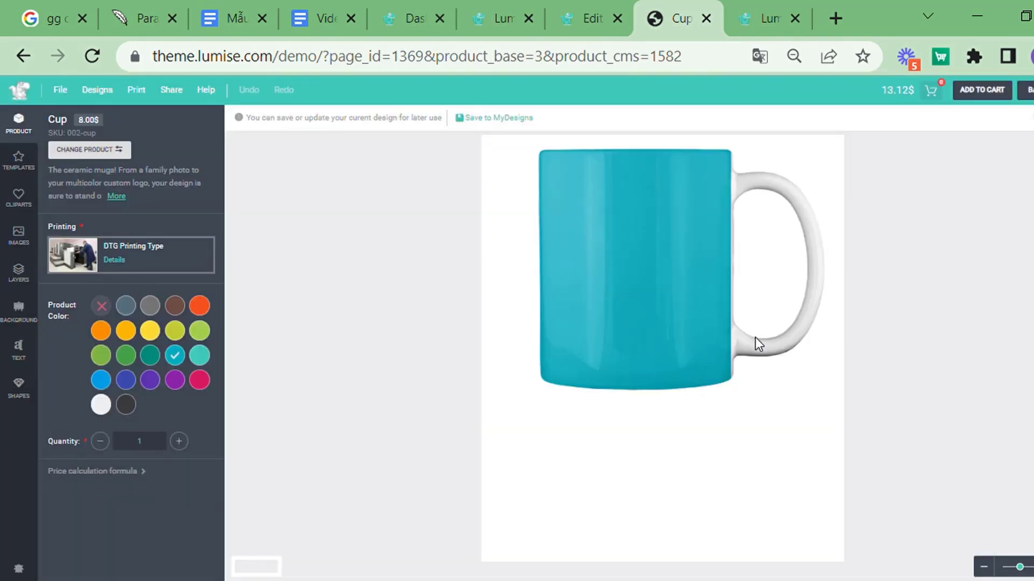
left_click(15, 398)
left_click(157, 279)
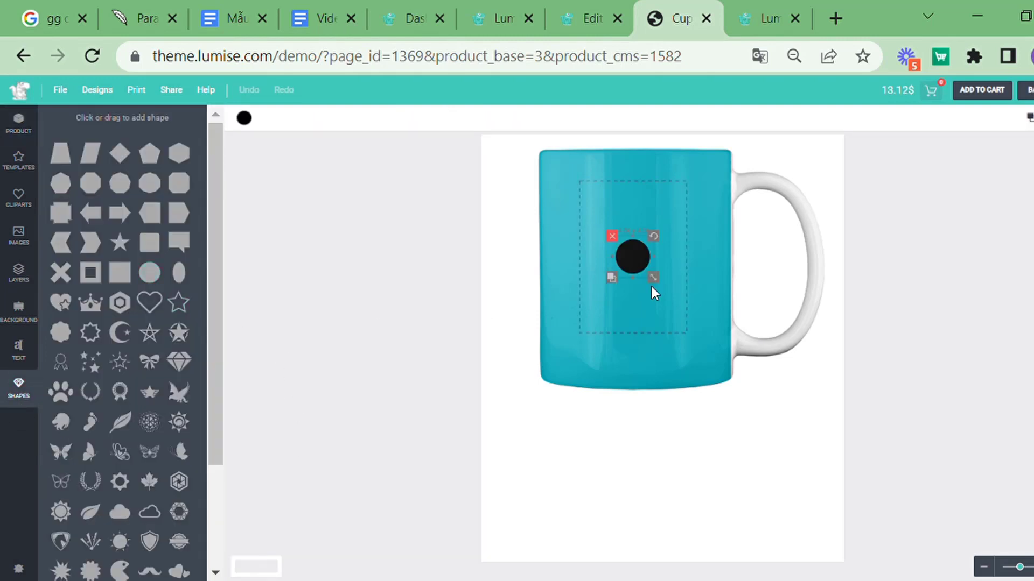
left_click(612, 278)
Place the copied circle below the original and resize both circles together.
left_click_drag(684, 280, 633, 298)
left_click(926, 254)
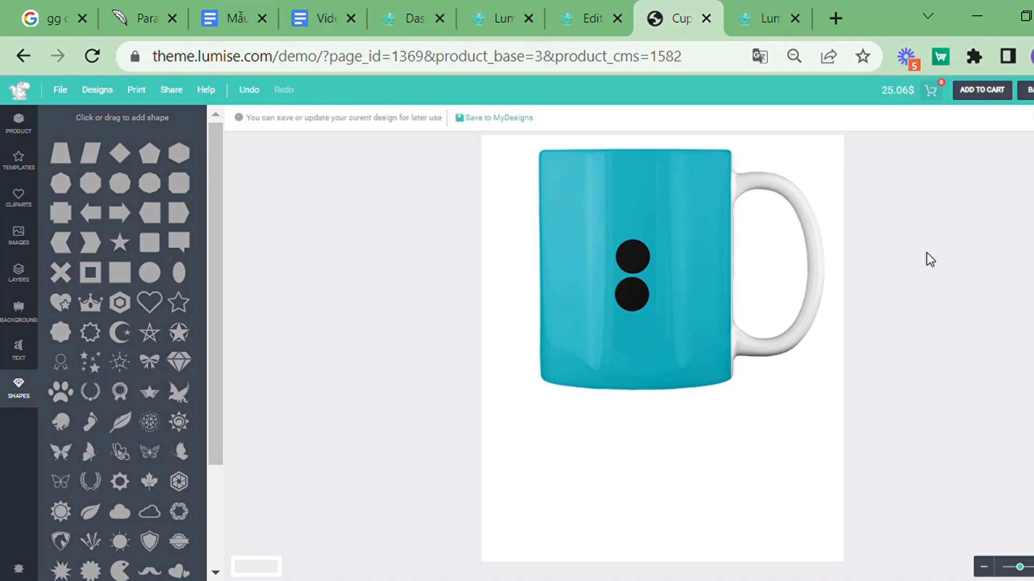
left_click_drag(600, 212, 713, 337)
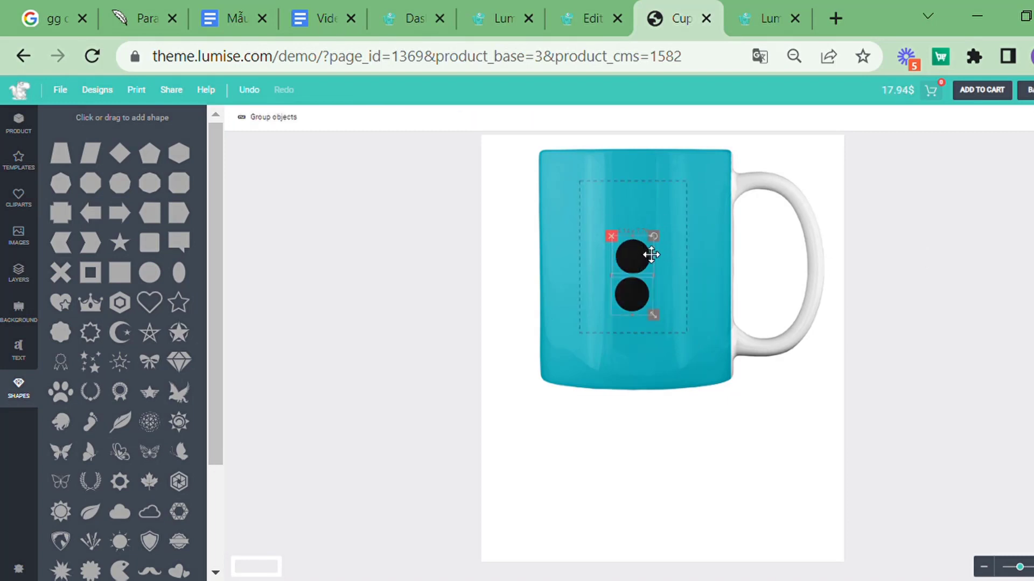
mouse_move(654, 316)
left_mouse_down()
mouse_move(653, 298)
mouse_move(659, 320)
left_mouse_up()
left_click(900, 281)
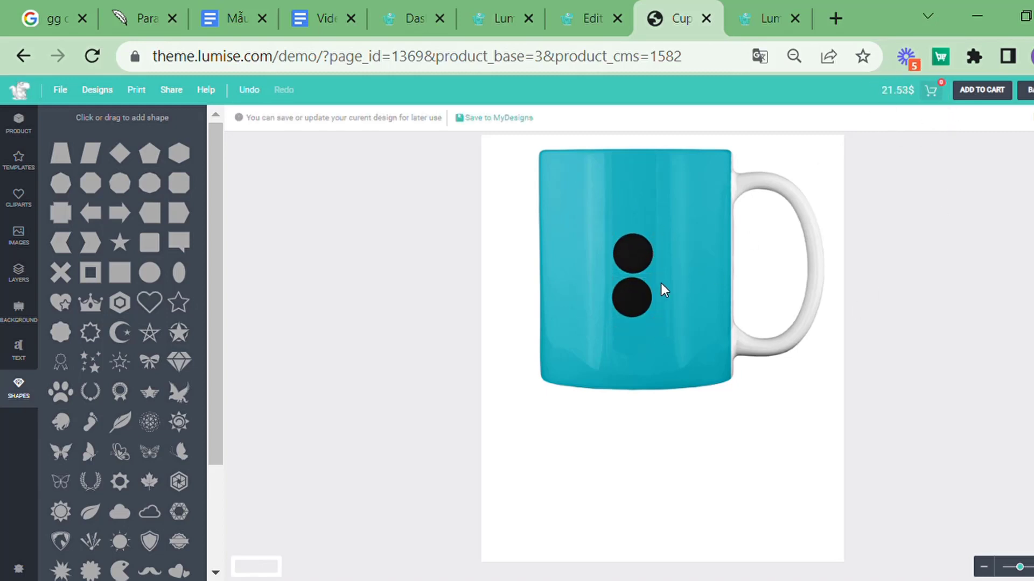
Shrink the lower circle further, then shrink both circles once more.
left_click(649, 301)
left_click_drag(657, 320, 651, 313)
left_click_drag(592, 222, 752, 347)
left_click_drag(662, 317, 655, 306)
left_click(906, 212)
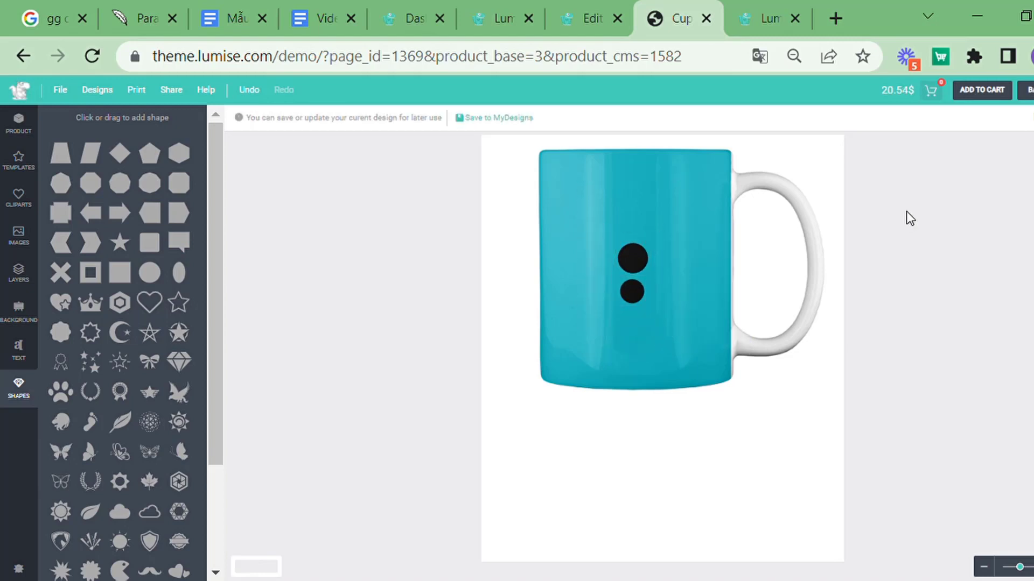
Check the mug's price breakdown showing the 15.11$ total.
left_click(18, 125)
left_click(120, 477)
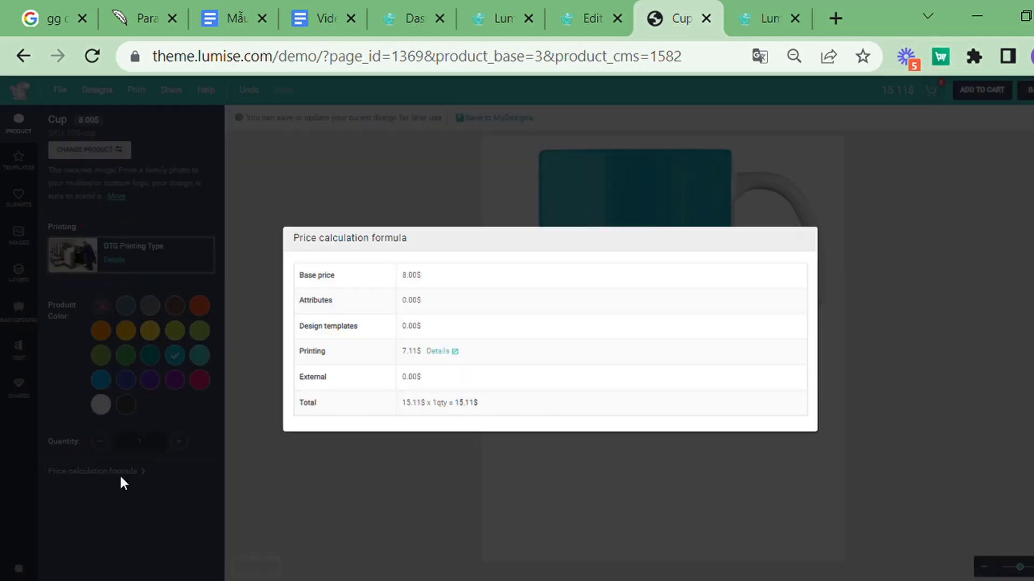
left_click(801, 239)
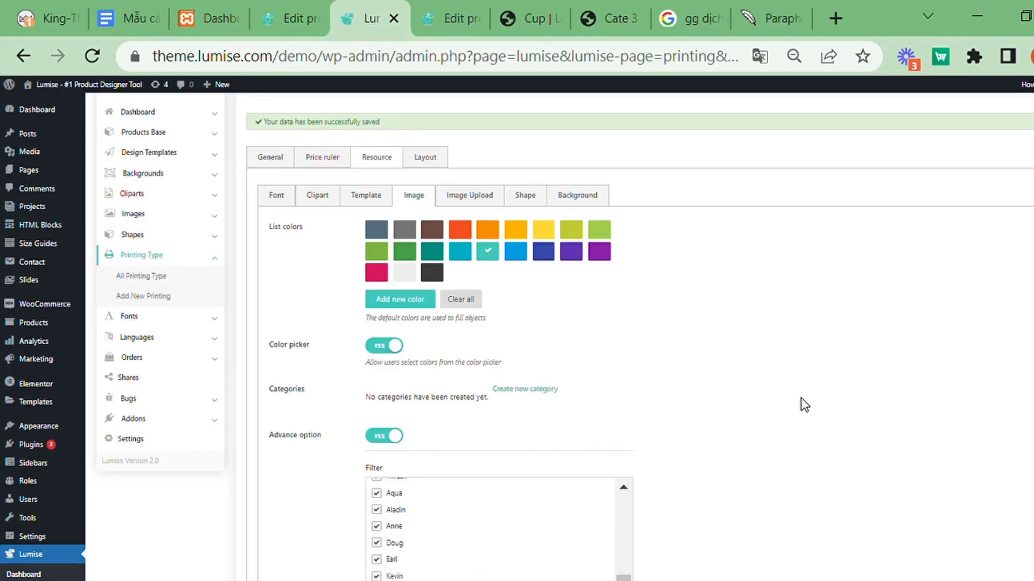
In the Image Upload resource settings, toggle Rotatable off and back on.
scroll(804, 405, "down", 4)
scroll(802, 404, "up", 2)
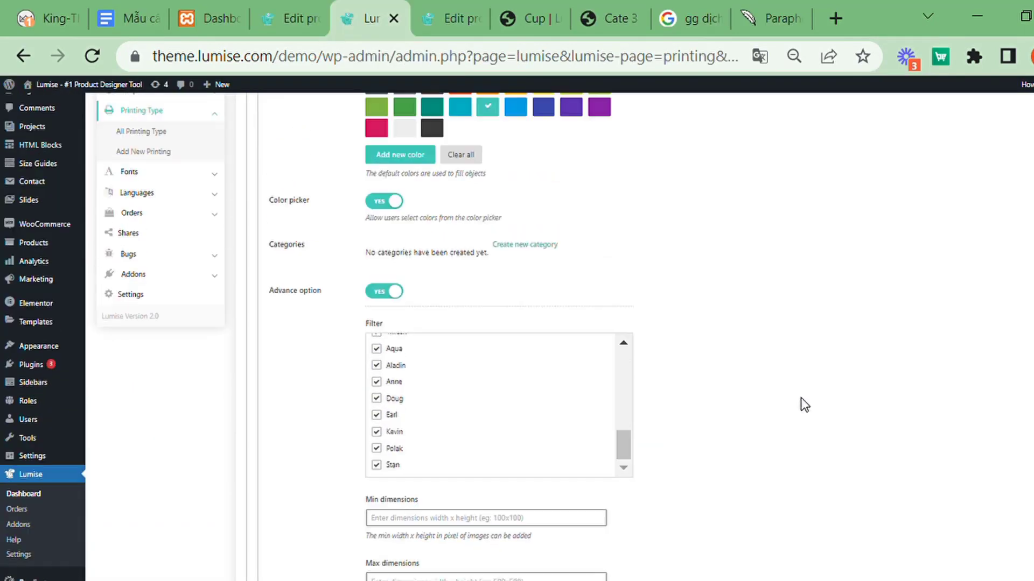
scroll(539, 247, "up", 2)
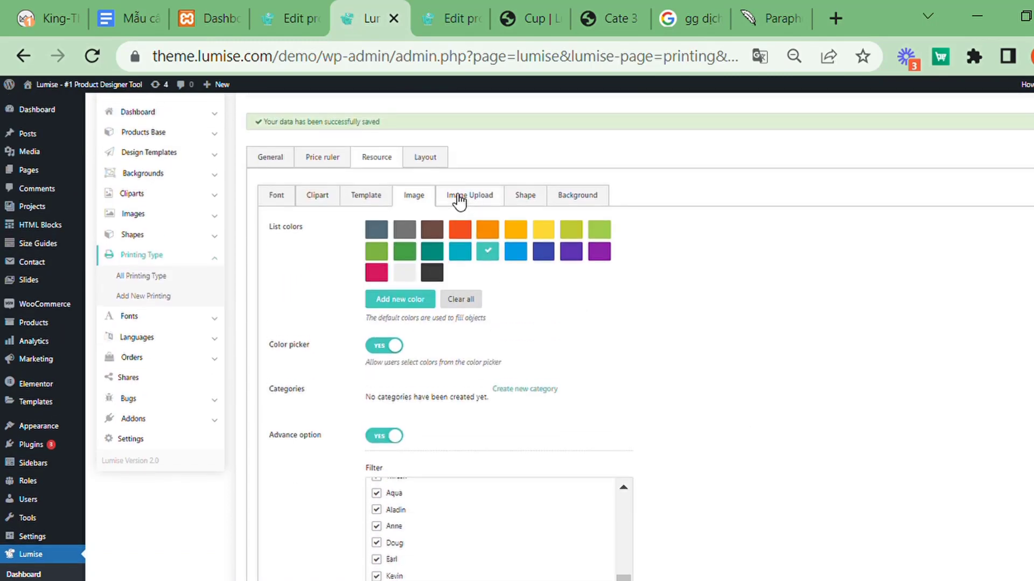
left_click(457, 195)
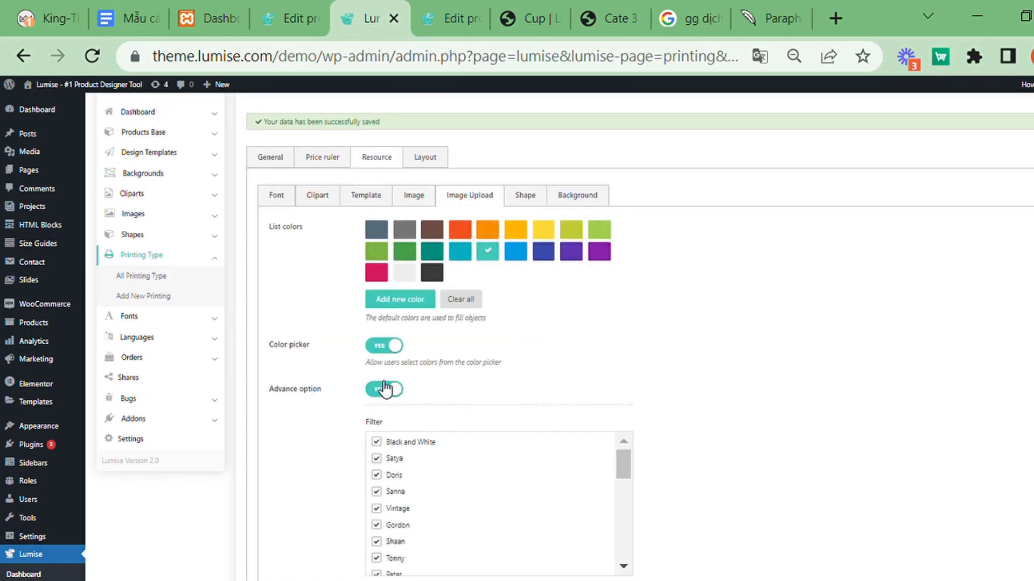
scroll(446, 404, "down", 6)
scroll(446, 404, "down", 2)
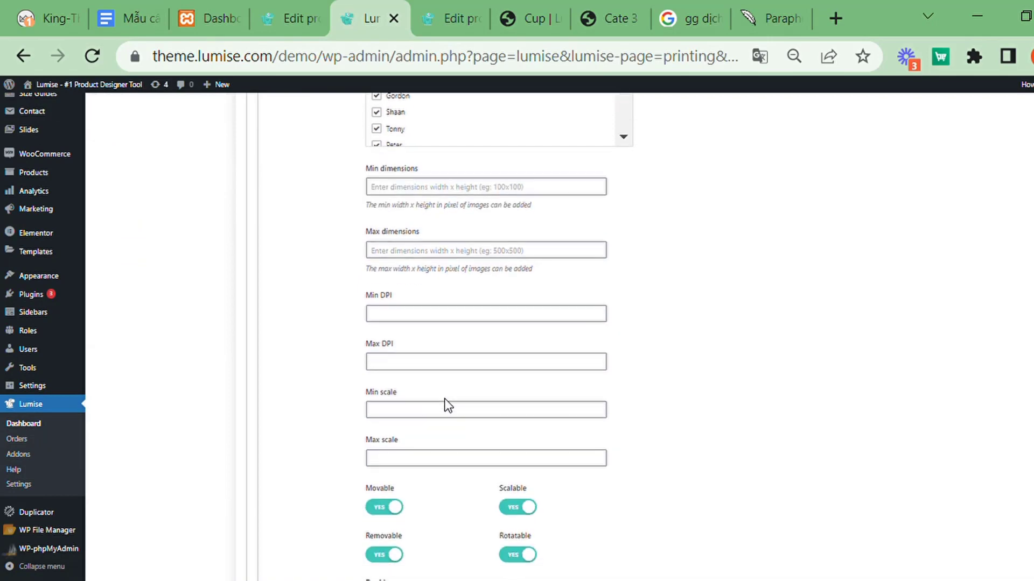
scroll(658, 445, "up", 10)
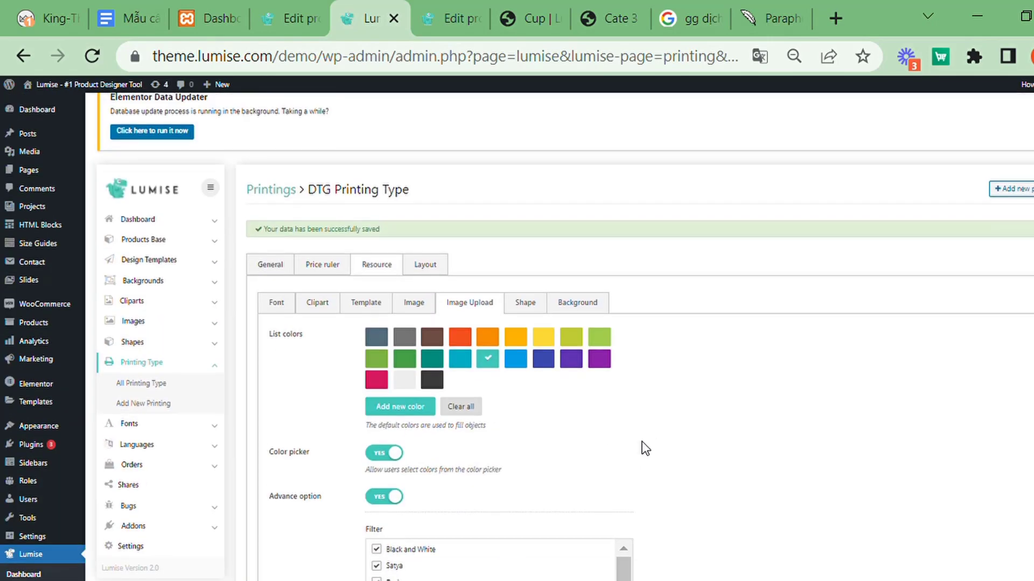
scroll(439, 442, "down", 10)
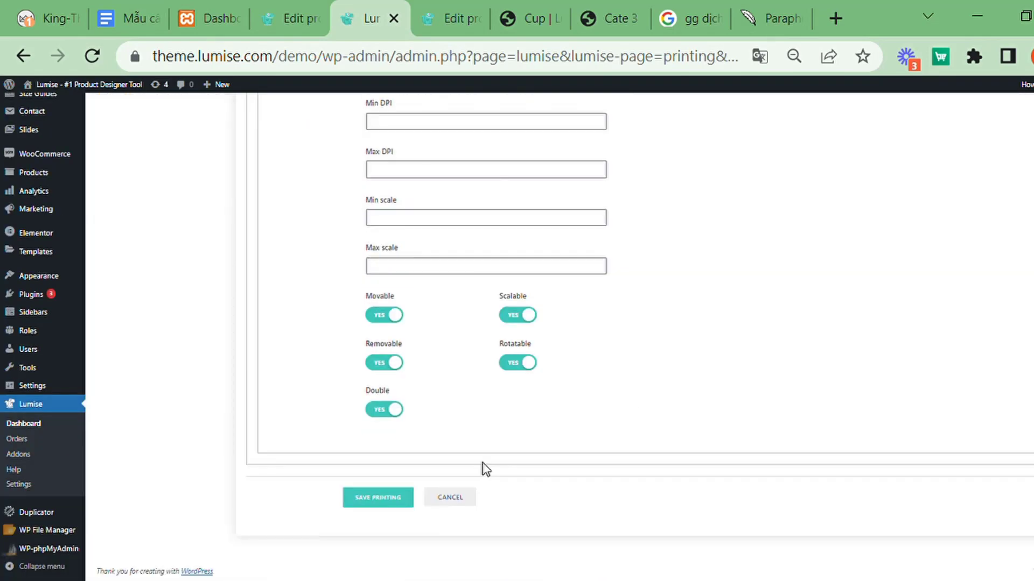
left_click(523, 372)
left_click(523, 371)
scroll(593, 413, "up", 10)
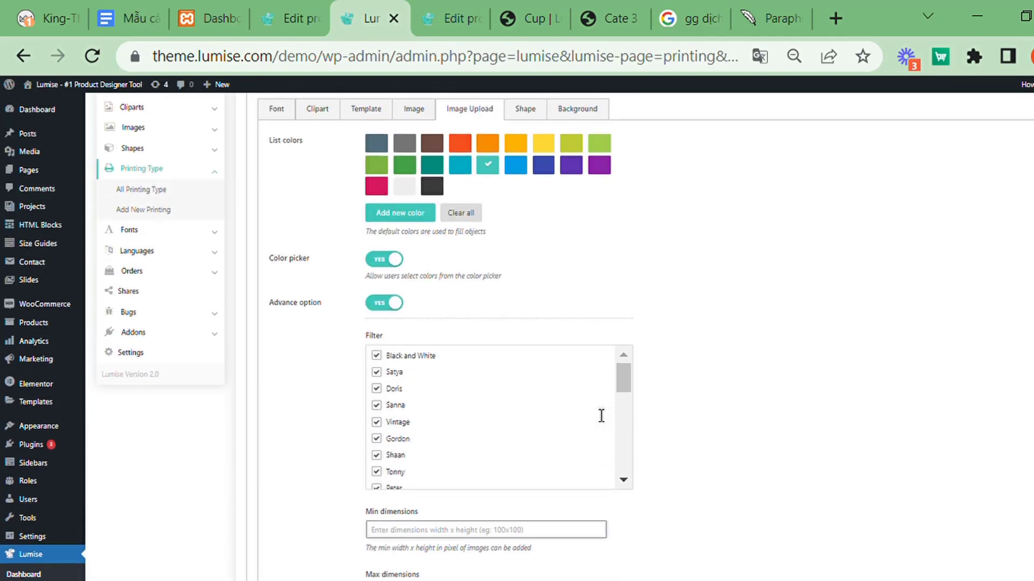
scroll(601, 416, "up", 5)
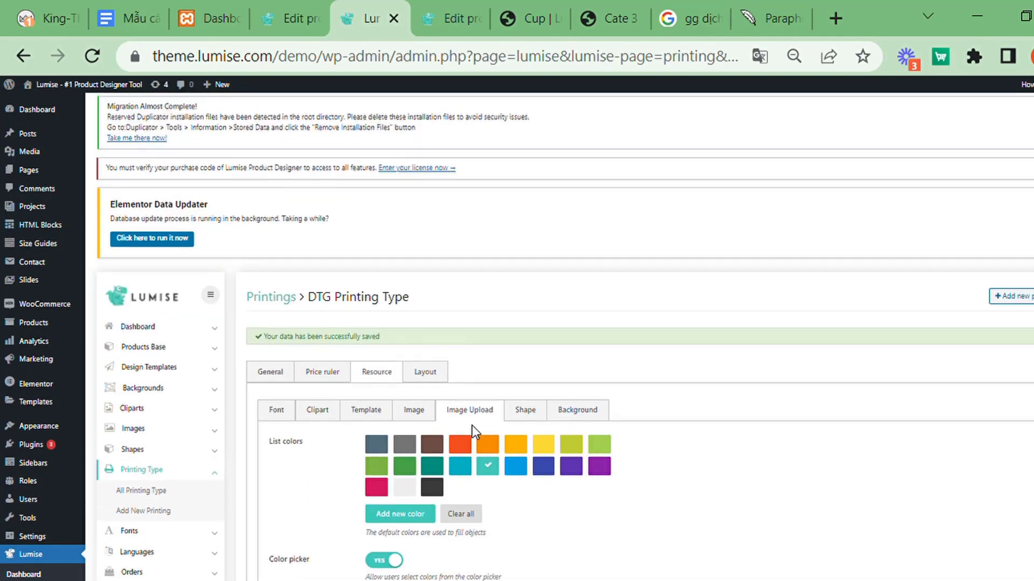
Uncheck the Black and White and Satya image filters and save the printing type.
left_click(424, 412)
scroll(419, 406, "down", 8)
scroll(399, 402, "up", 6)
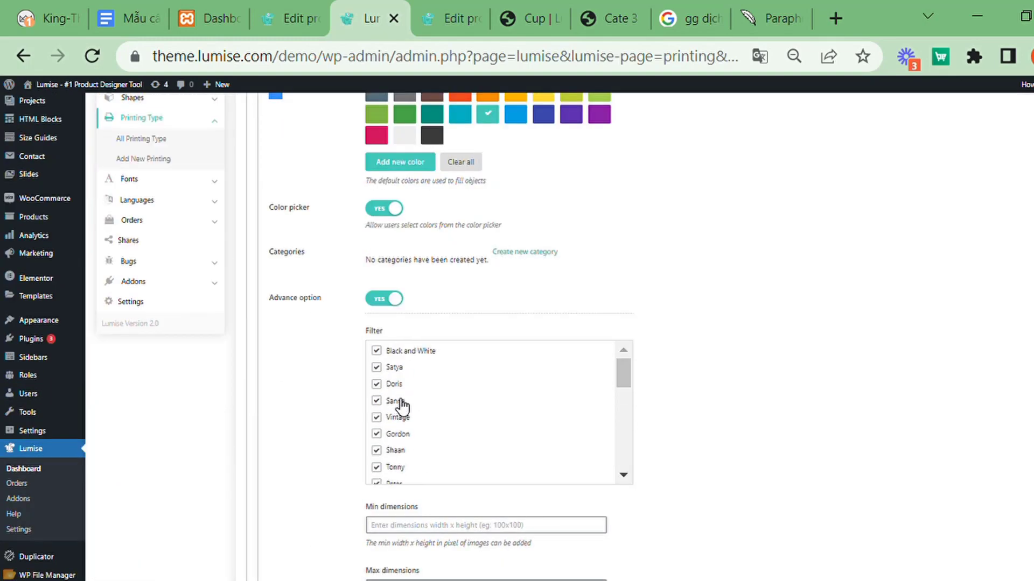
left_click(392, 353)
left_click(376, 367)
scroll(441, 489, "down", 10)
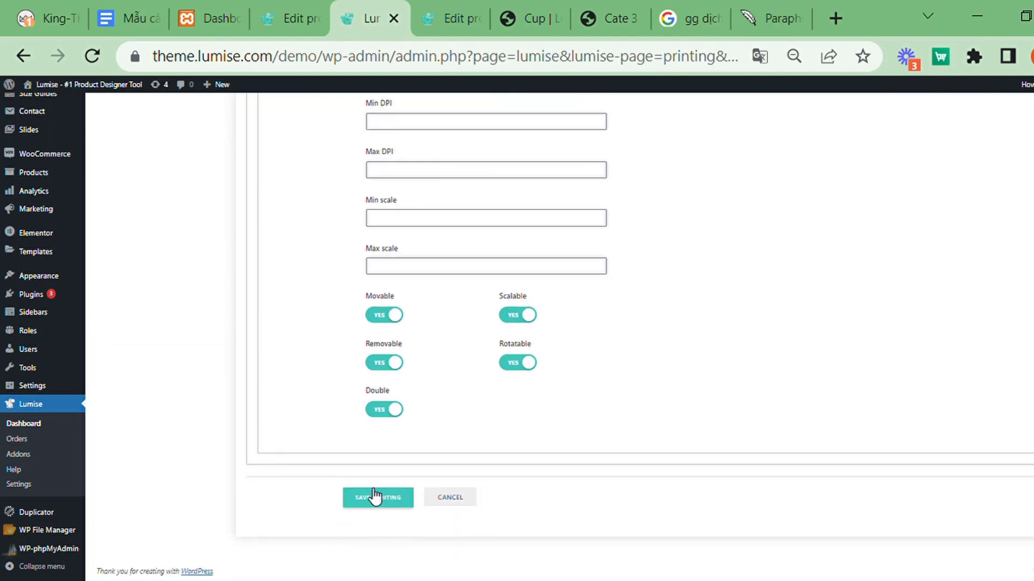
left_click(377, 498)
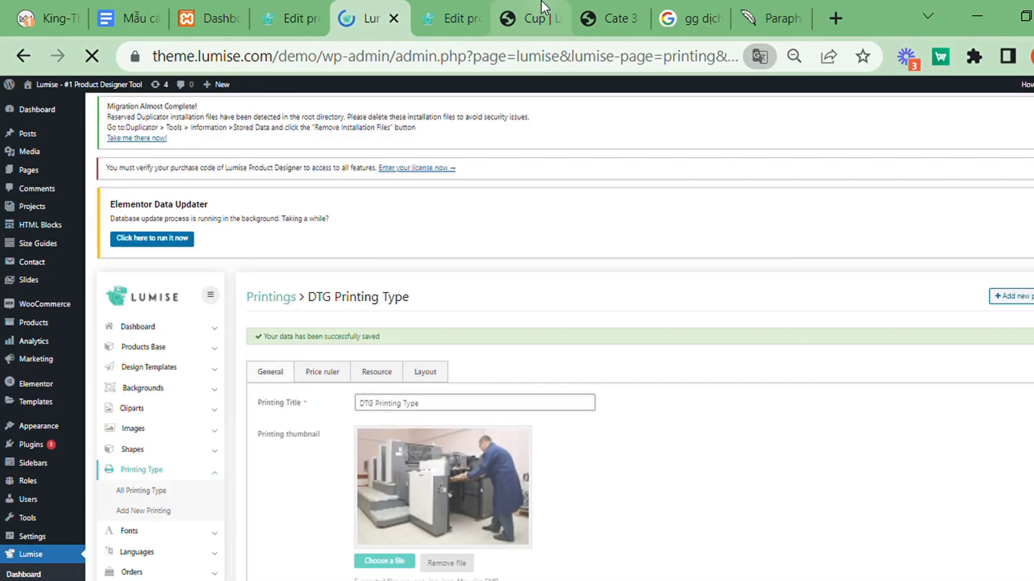
Reload the Cup designer and add the landscape library image to the mug.
left_click(541, 1)
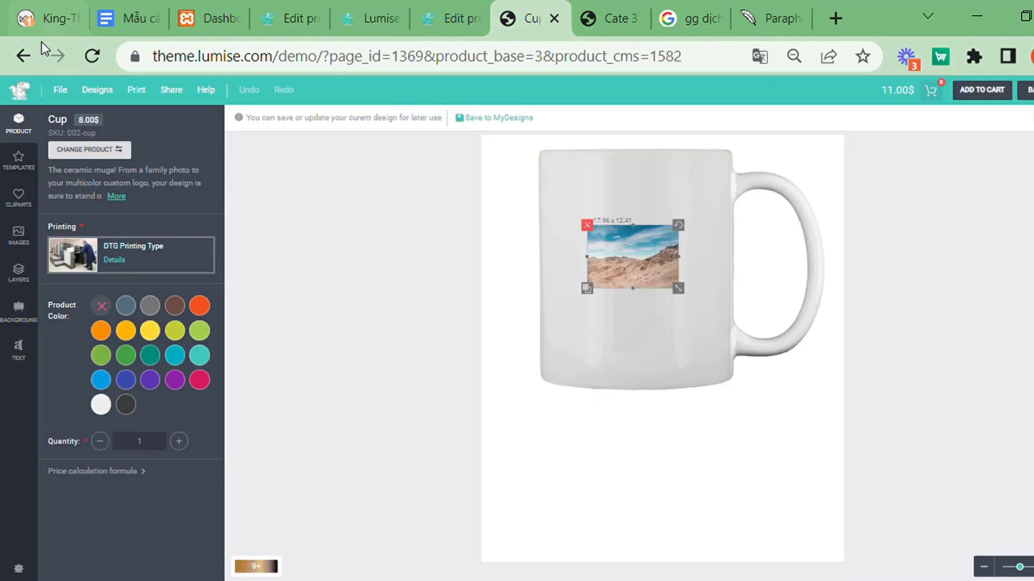
left_click(79, 54)
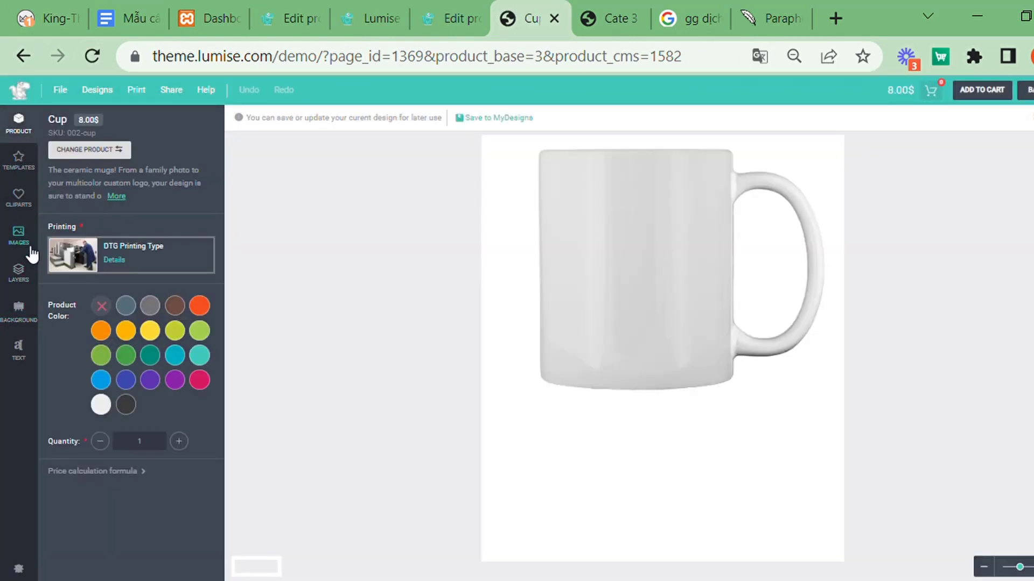
left_click(19, 237)
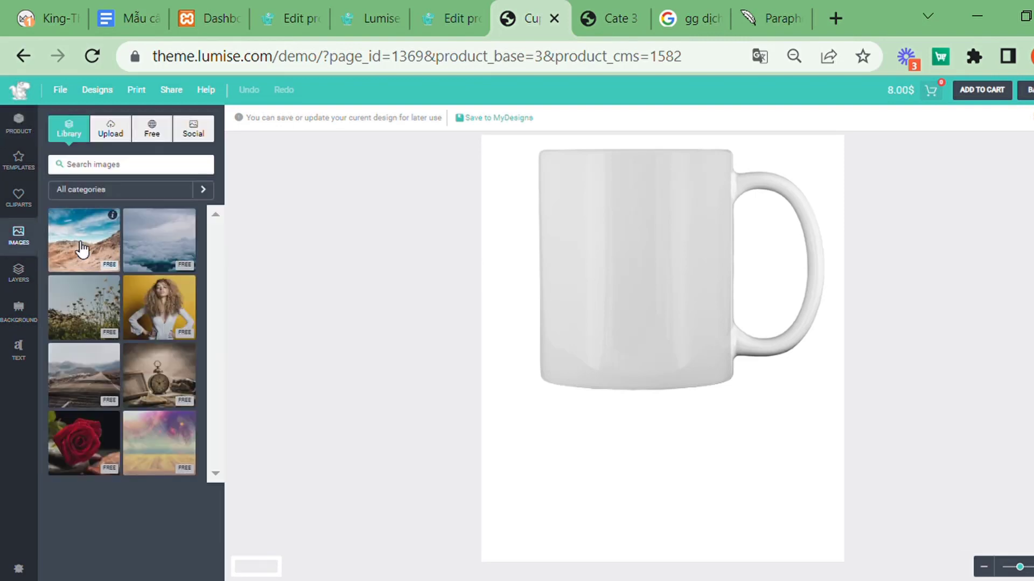
left_click(82, 250)
Browse the filter presets available for the landscape image.
left_click(332, 116)
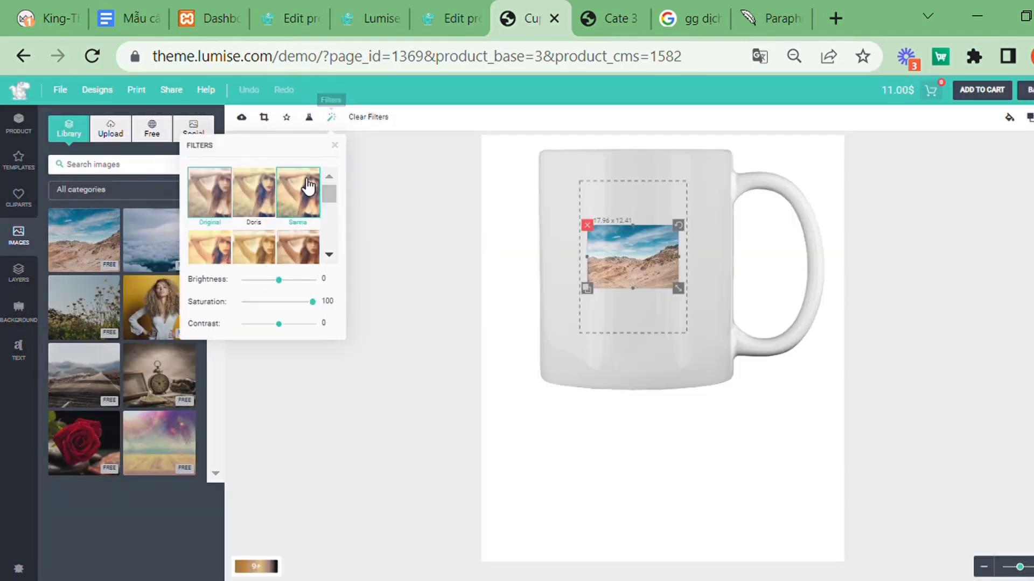
scroll(302, 205, "down", 4)
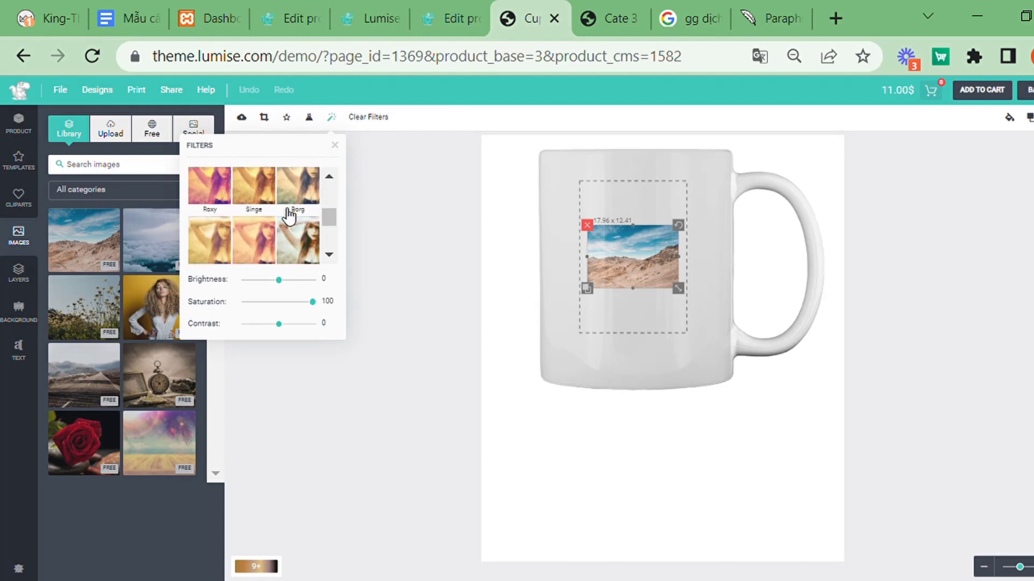
scroll(290, 214, "up", 2)
scroll(289, 222, "down", 2)
scroll(294, 237, "up", 2)
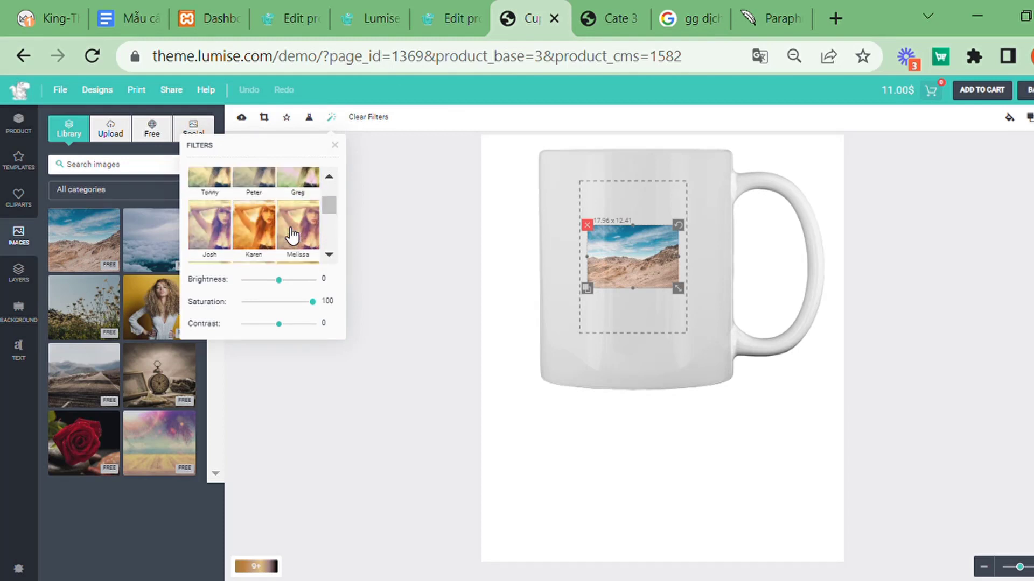
scroll(292, 235, "up", 3)
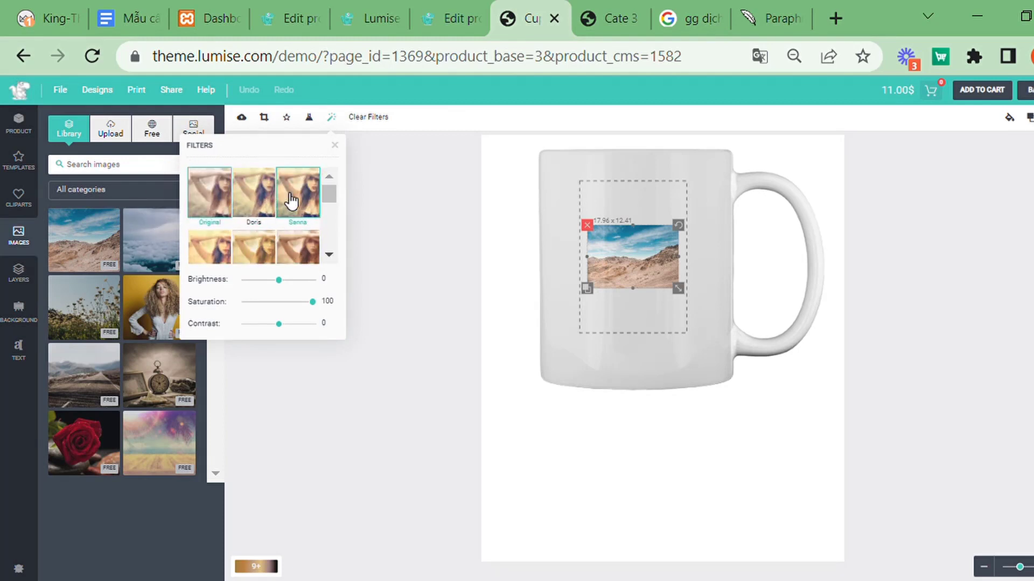
scroll(315, 215, "down", 4)
Add a free Pixabay clouds image to the mug and give it the B&W filter, bringing the Cup to 11.00$.
left_click(587, 224)
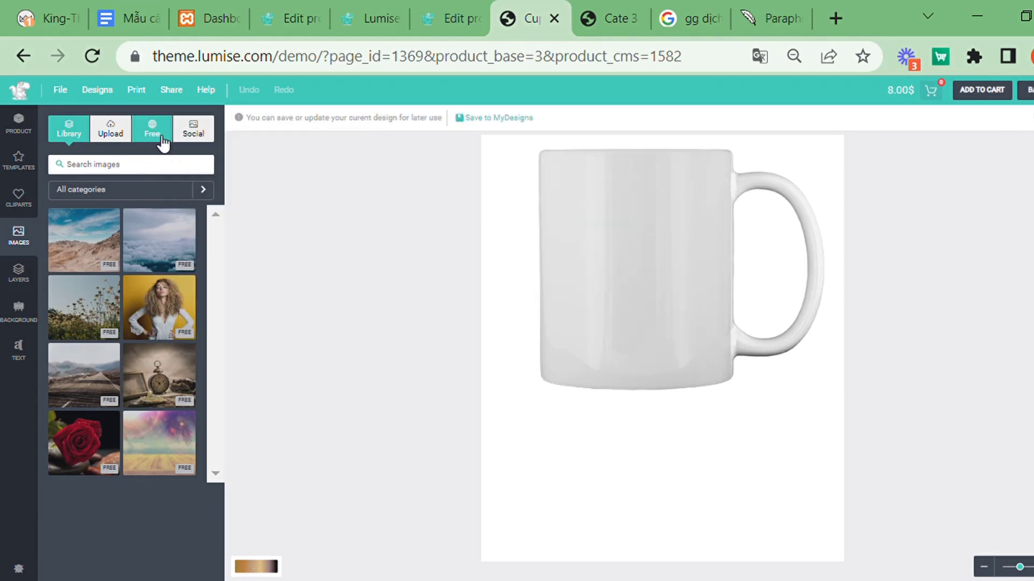
left_click(110, 132)
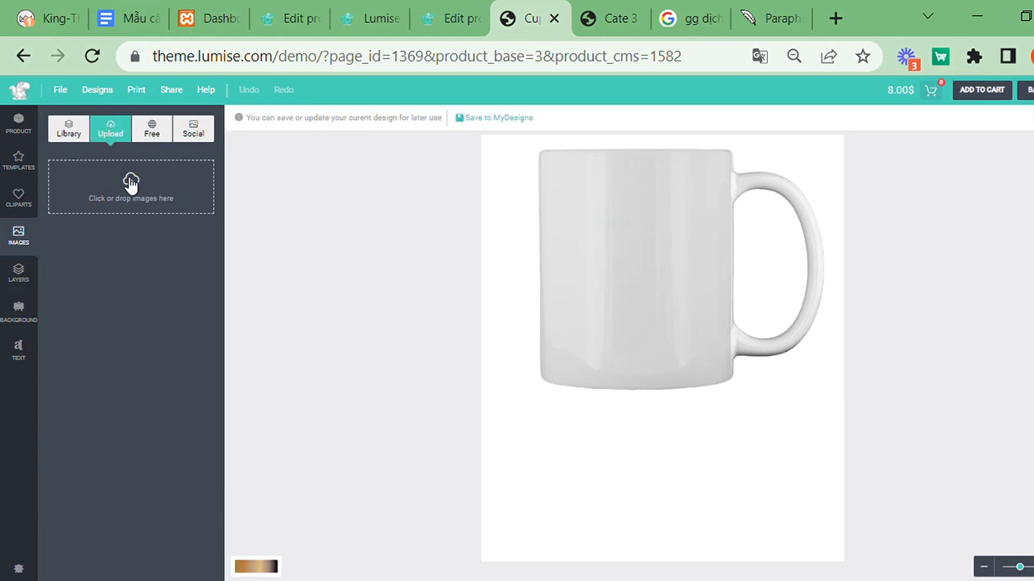
left_click(152, 132)
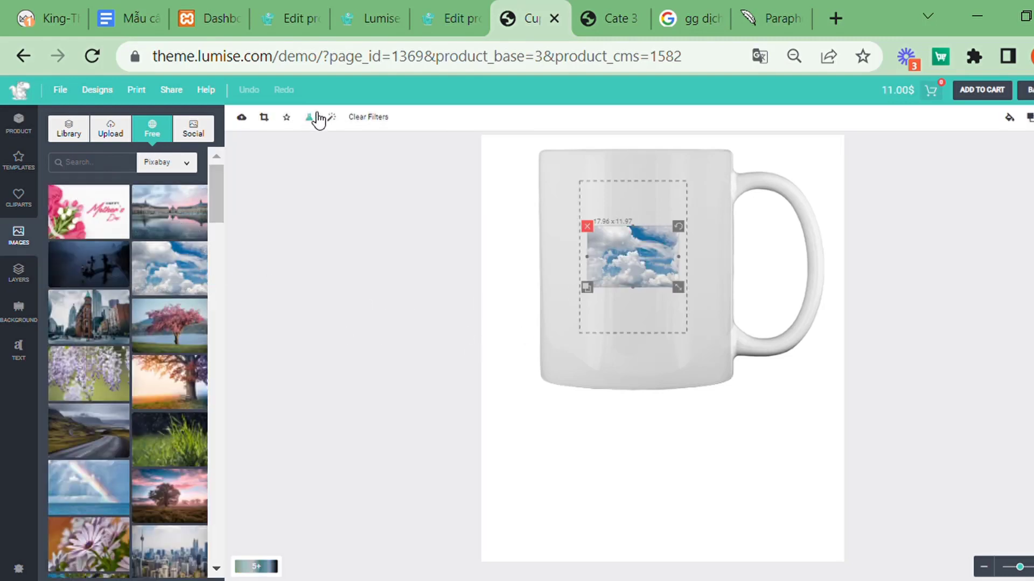
left_click(332, 118)
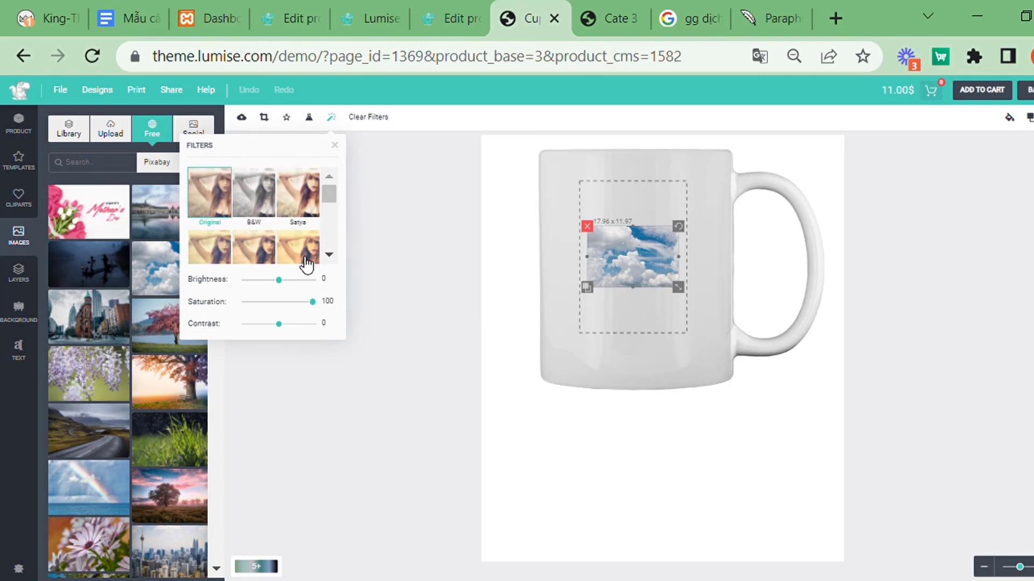
left_click(253, 206)
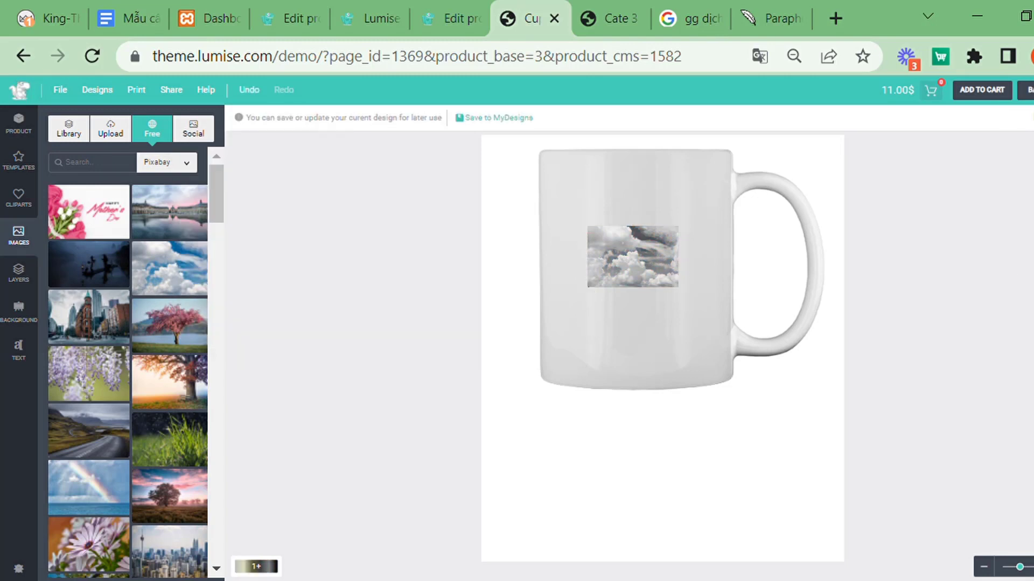